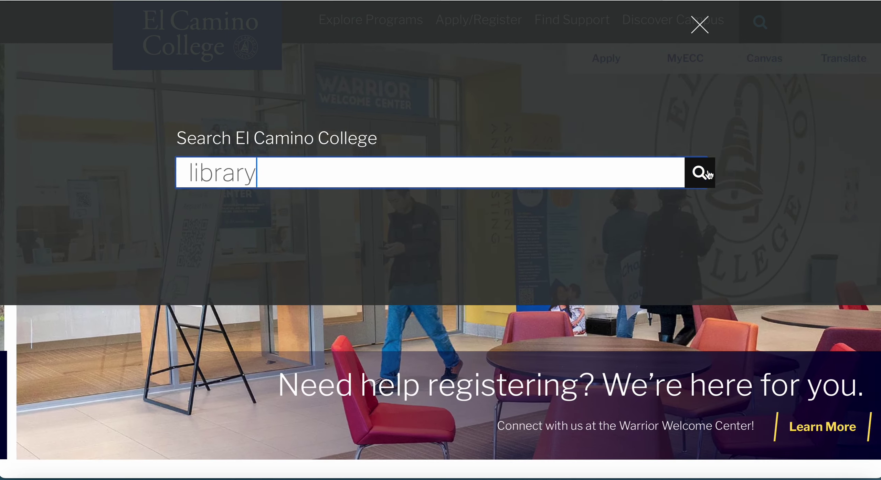
Search the El Camino College site for "library" and open the Schauerman Library page from the results
click(699, 172)
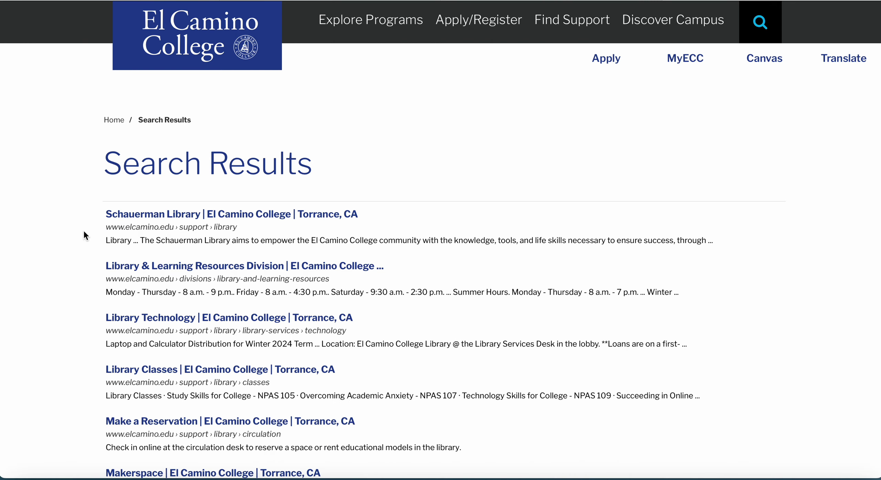
click(197, 220)
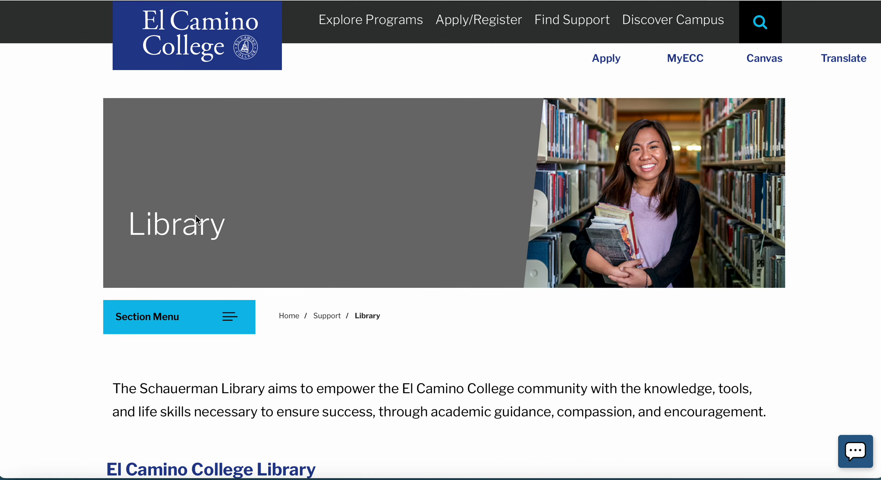
Open the library's A-Z Databases list from the Databases tile on the library page
scroll(336, 327, down, 3)
scroll(336, 327, down, 7)
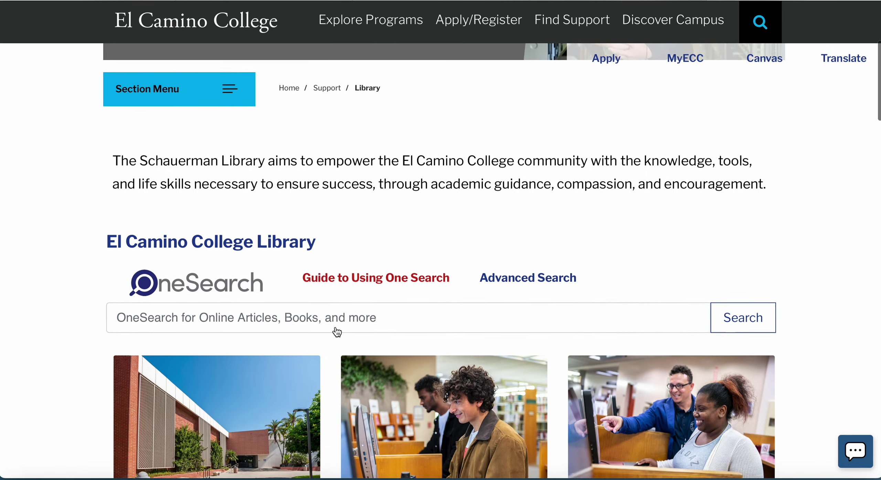
scroll(335, 328, down, 2)
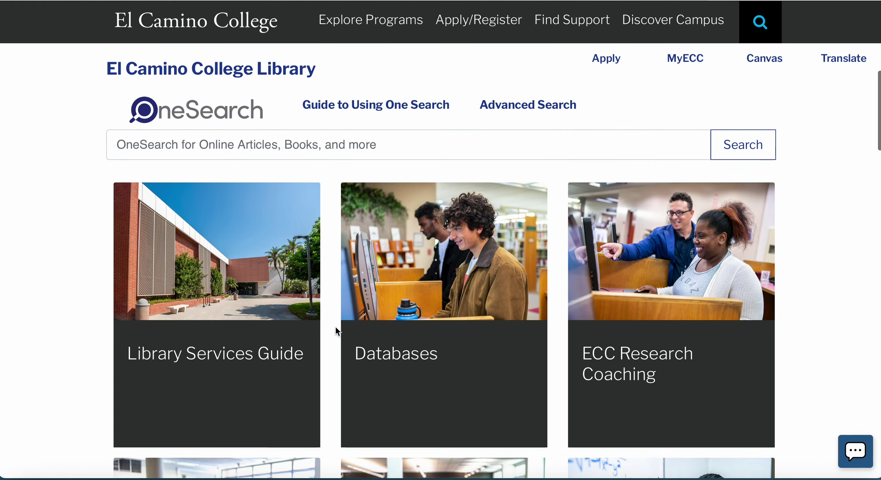
scroll(424, 258, down, 3)
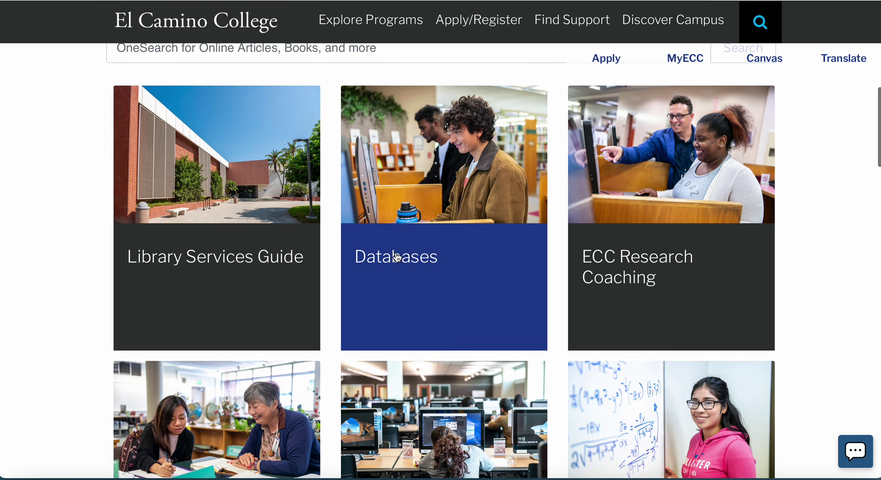
click(417, 271)
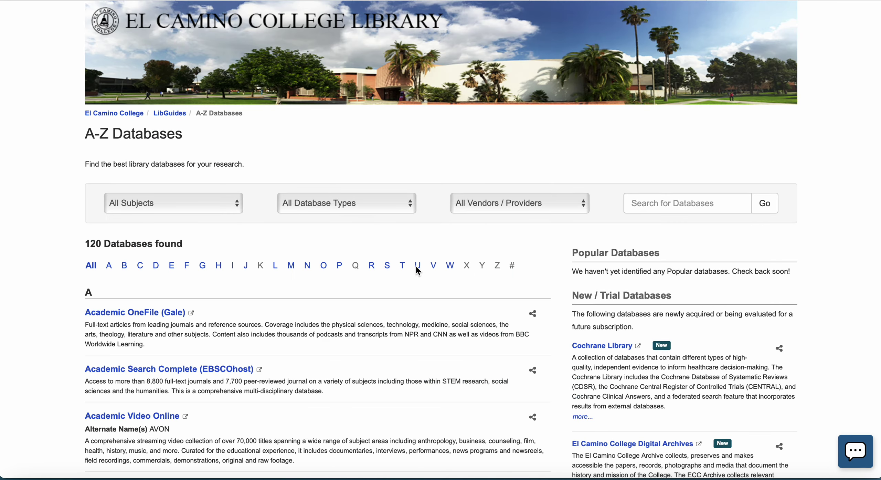
Filter the A-Z Databases list by the subject English & Literature
scroll(279, 292, down, 3)
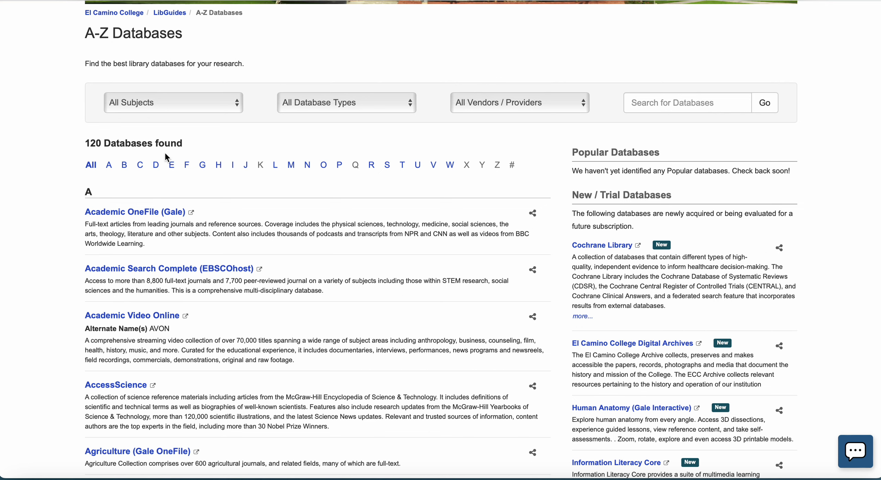
click(182, 103)
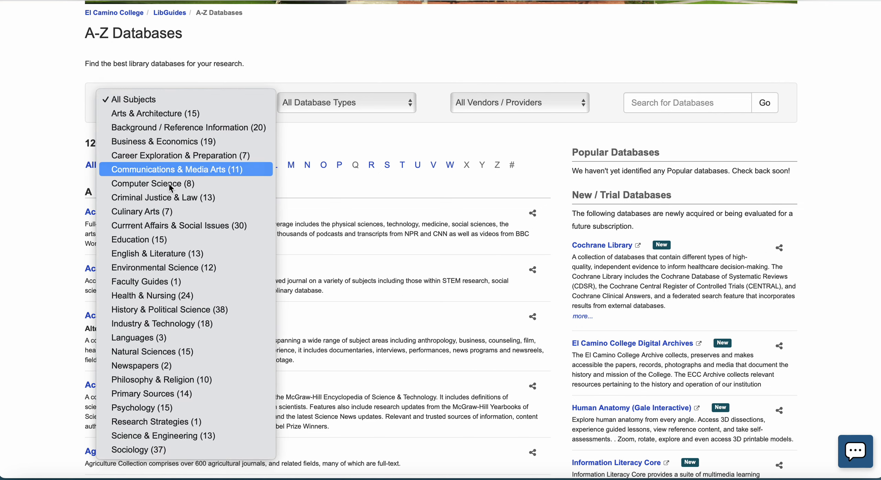
click(160, 256)
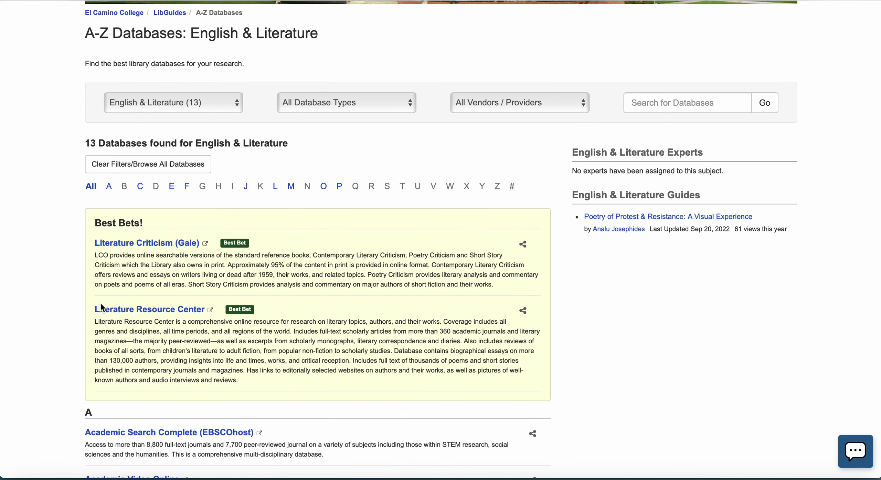
Examine the English & Literature databases and their descriptions, from the Best Bets through the alphabetical entries
scroll(101, 307, down, 7)
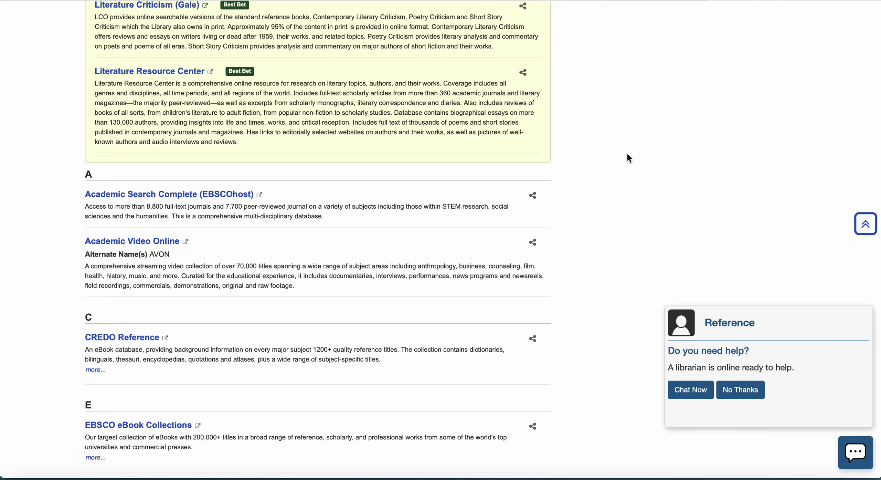
scroll(628, 158, down, 6)
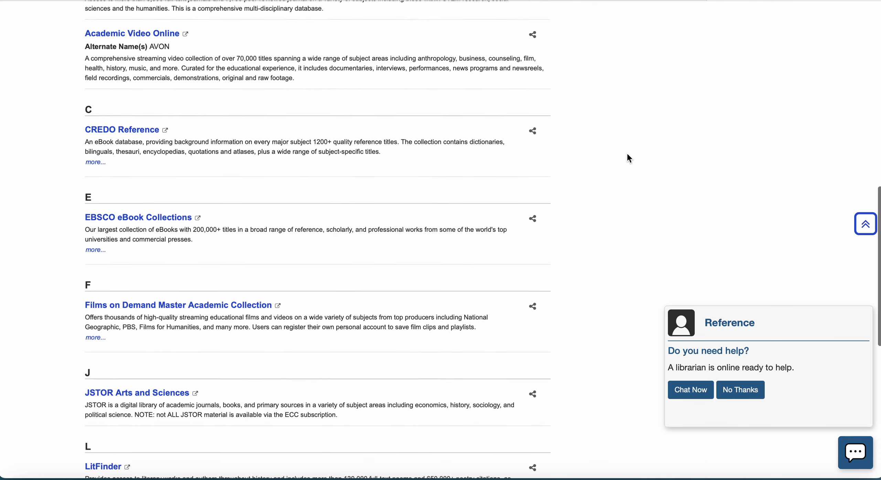
scroll(628, 157, down, 2)
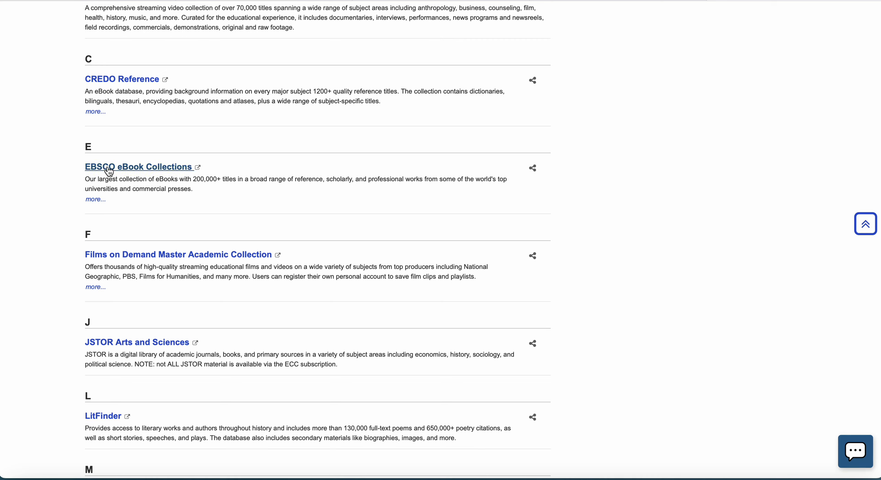
scroll(246, 187, up, 5)
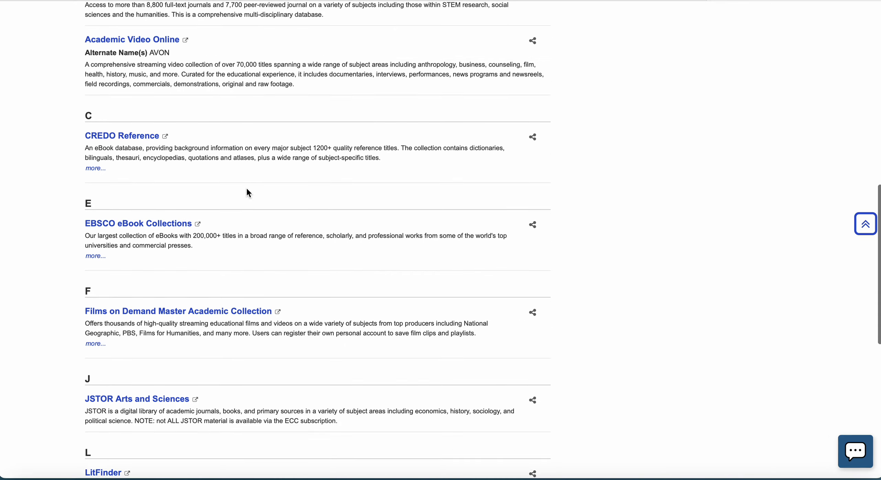
scroll(246, 188, down, 2)
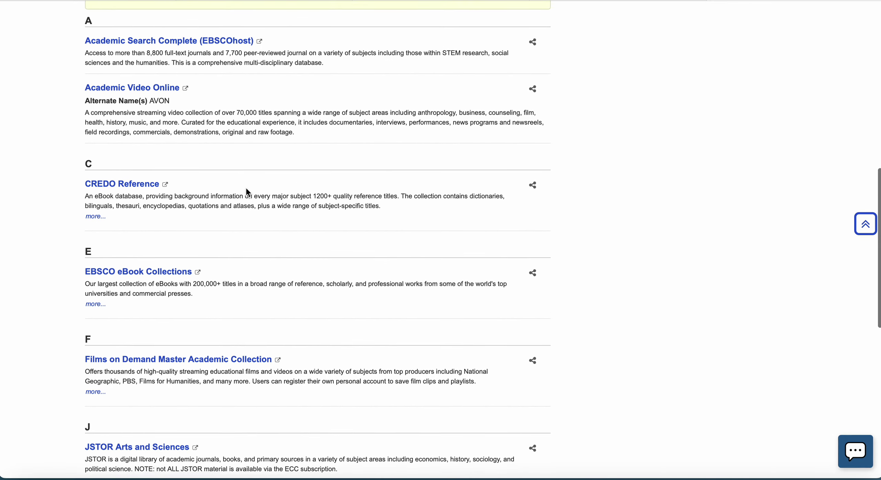
scroll(246, 188, up, 4)
scroll(246, 192, up, 3)
scroll(245, 191, down, 2)
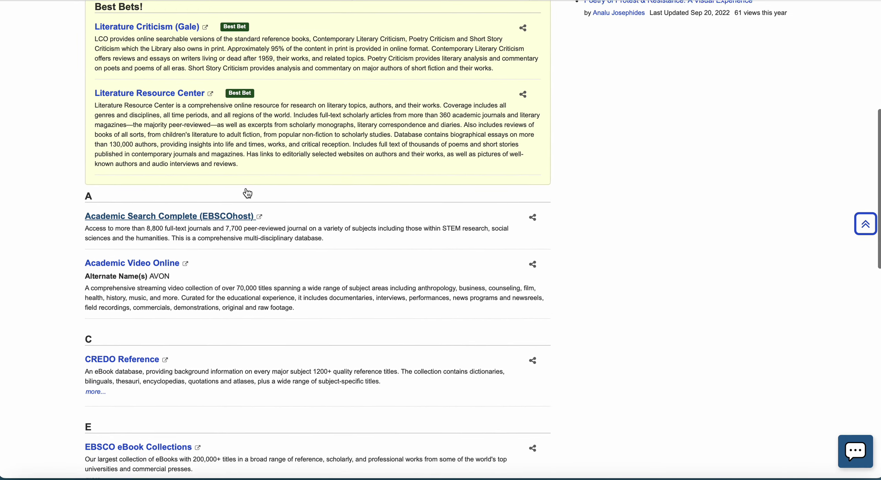
scroll(246, 191, up, 3)
scroll(247, 193, up, 1)
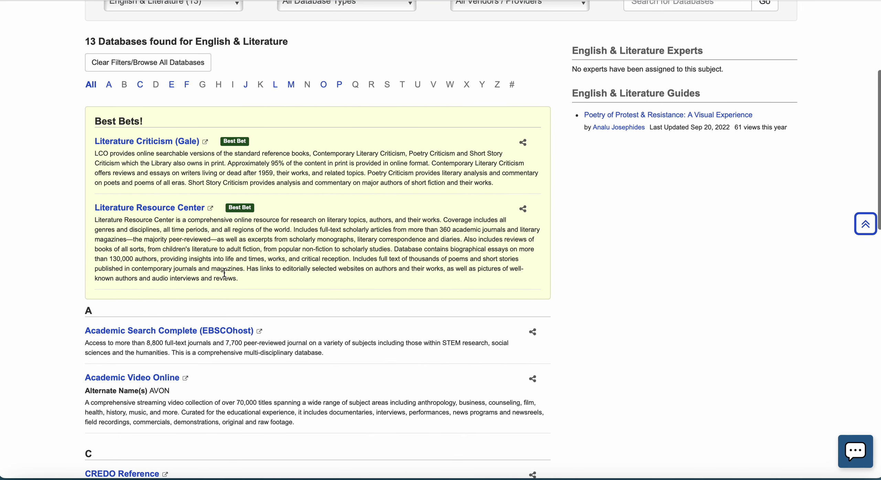
Open Academic Search Complete (EBSCOhost) and search it for "civil rights movement"
click(179, 331)
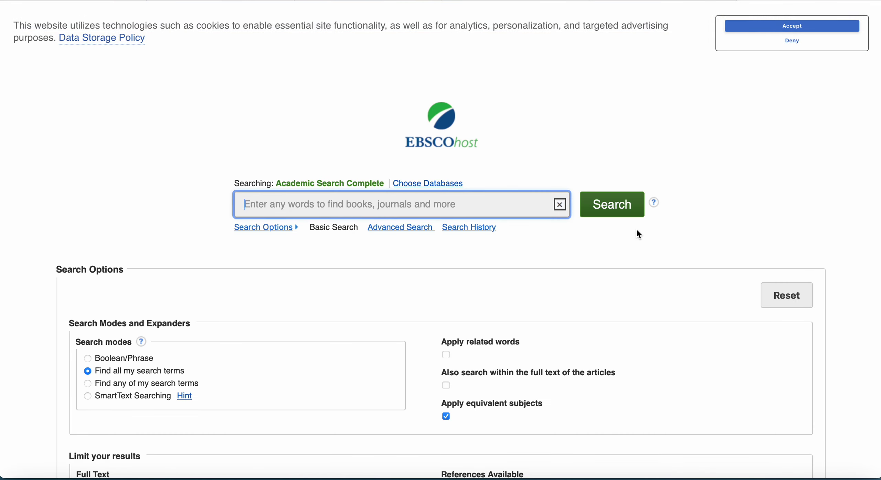
scroll(510, 259, down, 3)
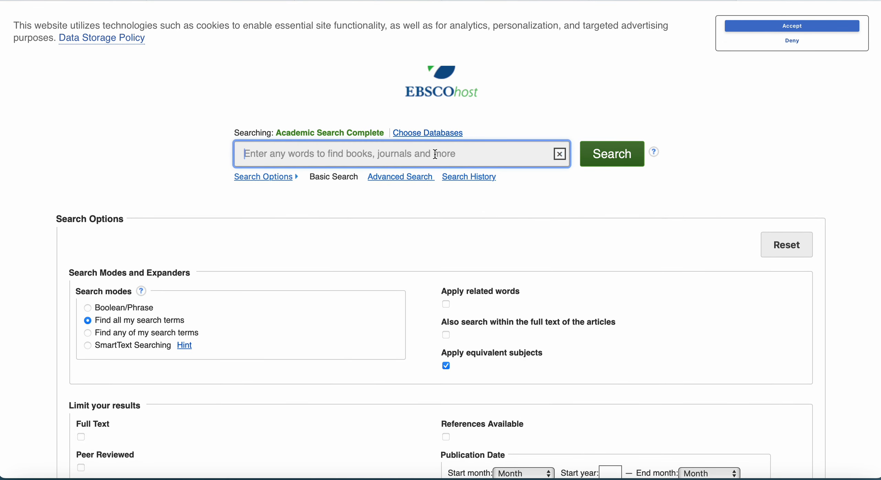
text(ci)
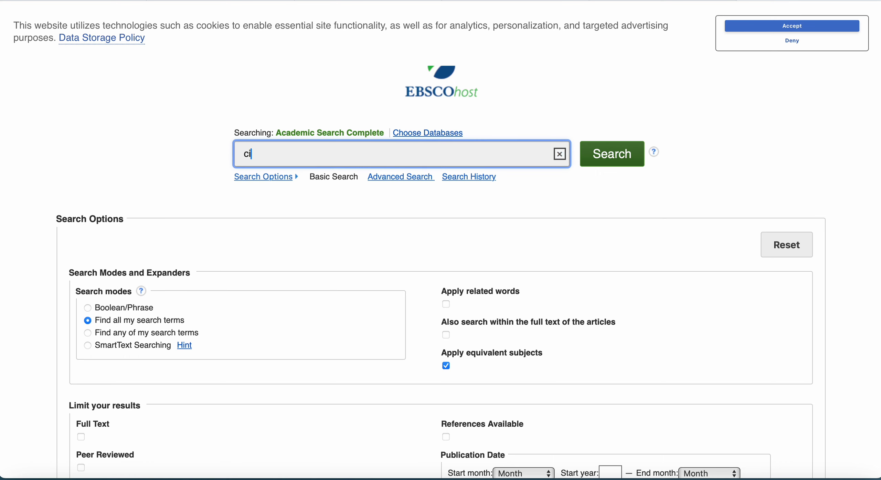
text(vil rights)
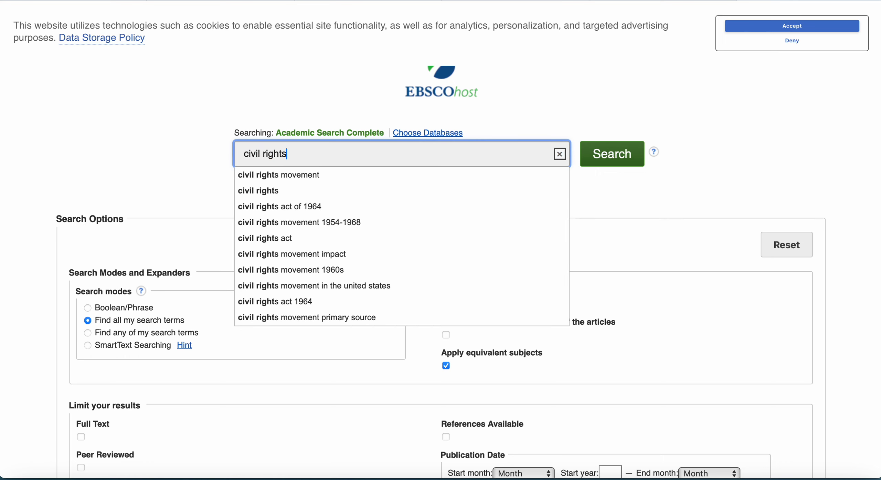
click(386, 176)
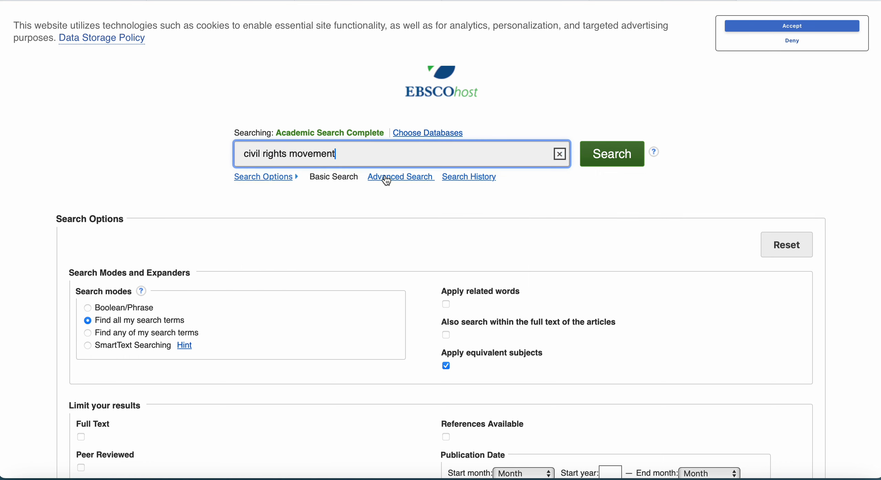
click(607, 157)
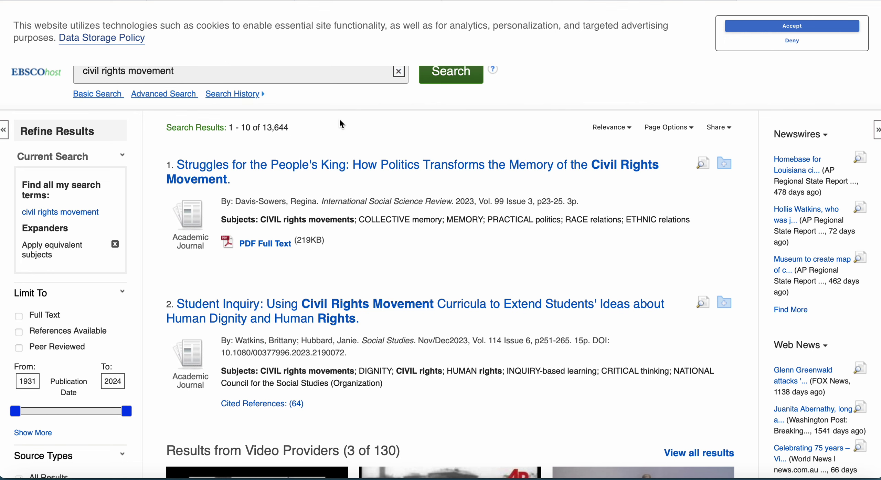
Limit the search results to the source type Academic Journals
scroll(77, 315, down, 5)
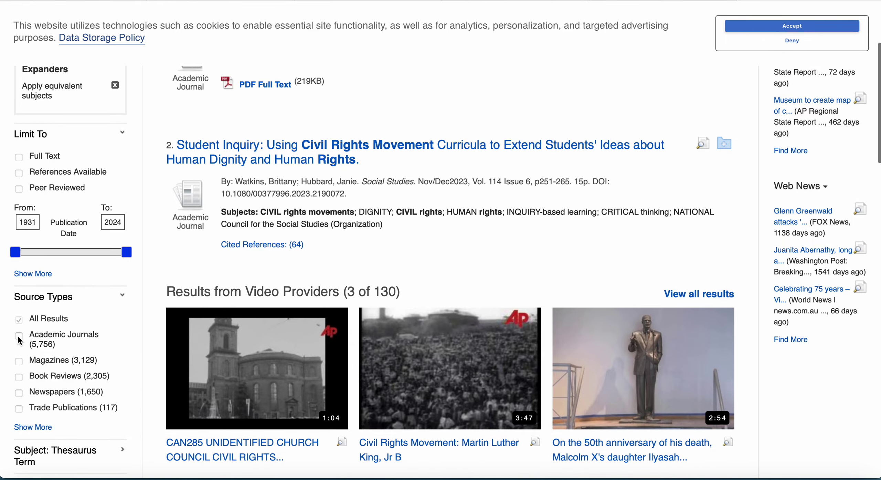
click(19, 337)
scroll(73, 380, down, 5)
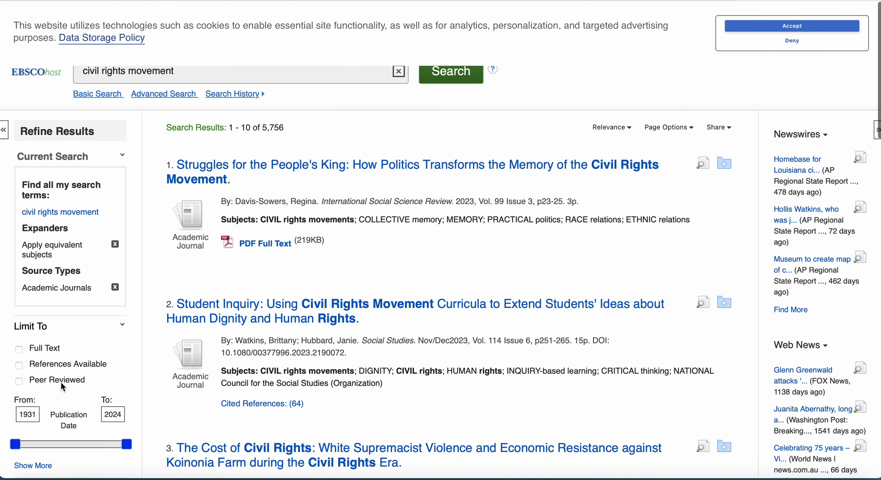
View the full list of source types and close it without changing the selection
scroll(61, 382, down, 7)
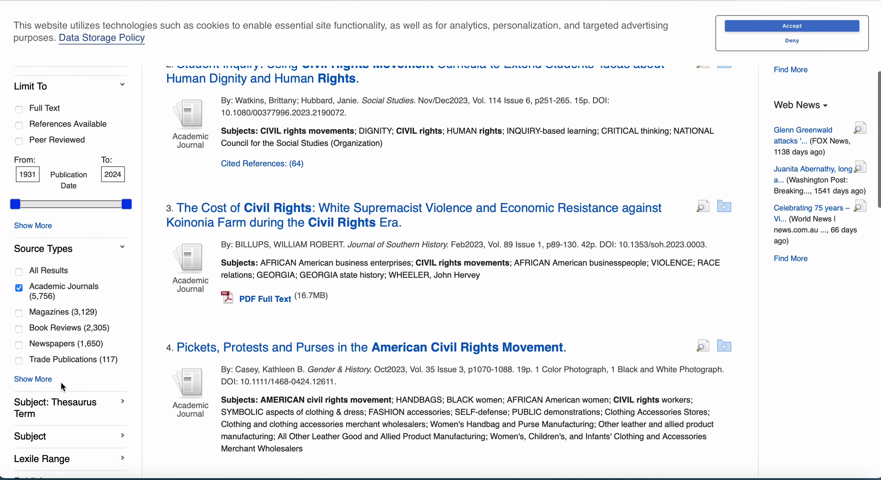
click(37, 361)
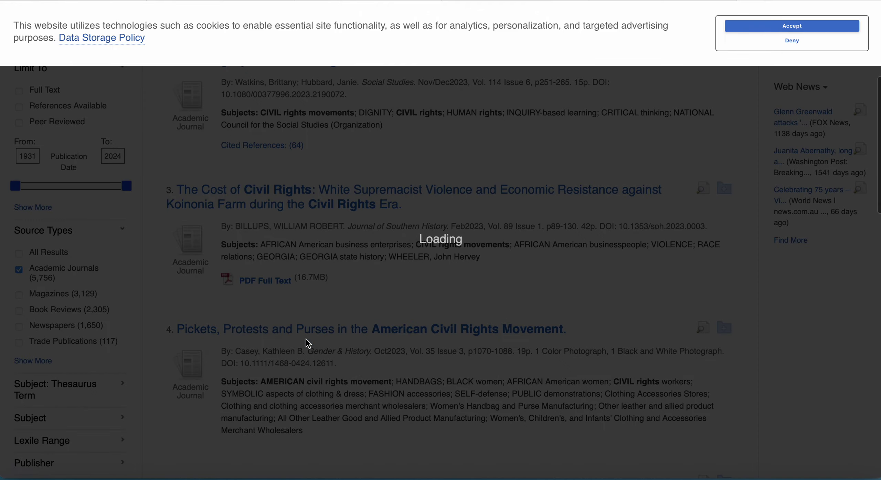
scroll(451, 250, down, 1)
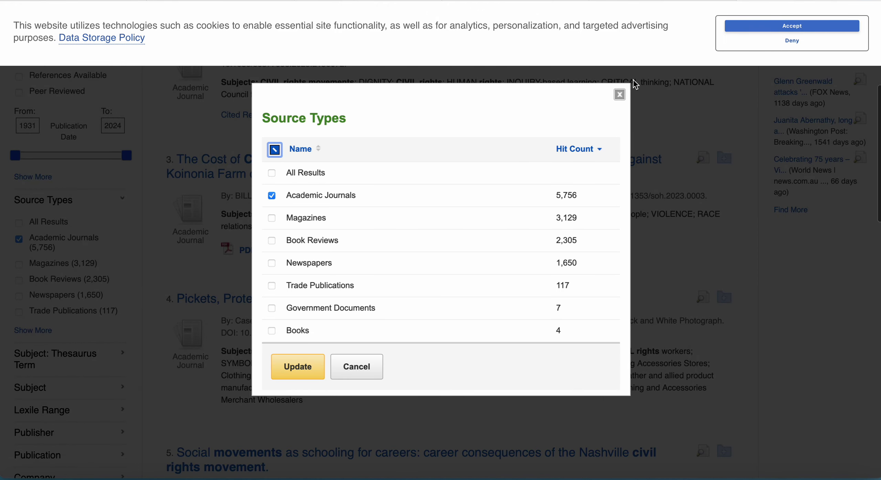
click(619, 94)
Limit the search results to peer-reviewed articles
scroll(77, 389, down, 4)
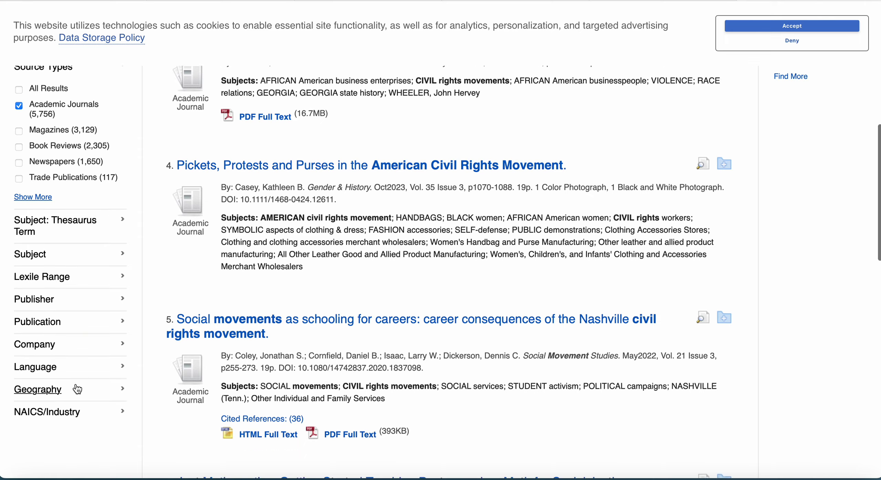
scroll(77, 389, up, 8)
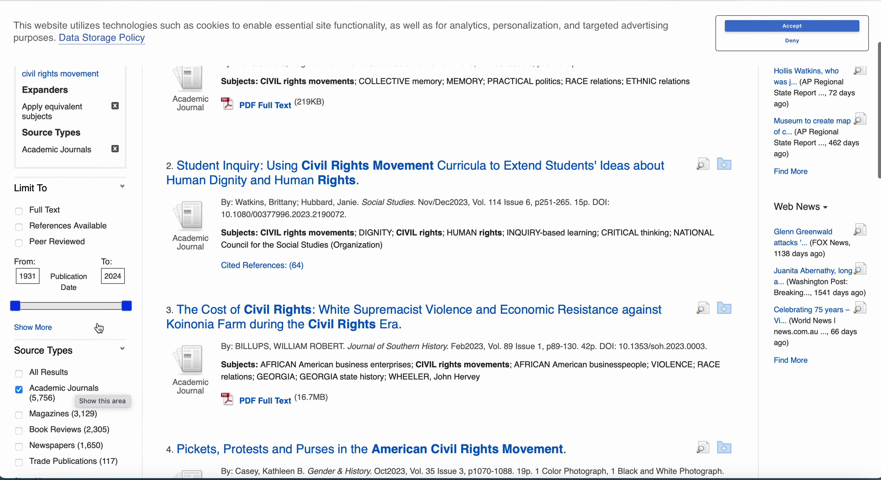
scroll(99, 328, up, 3)
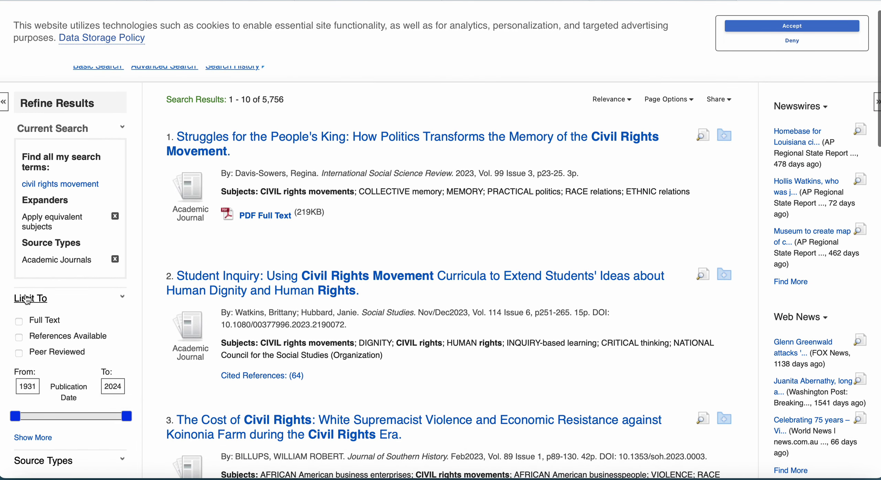
click(18, 352)
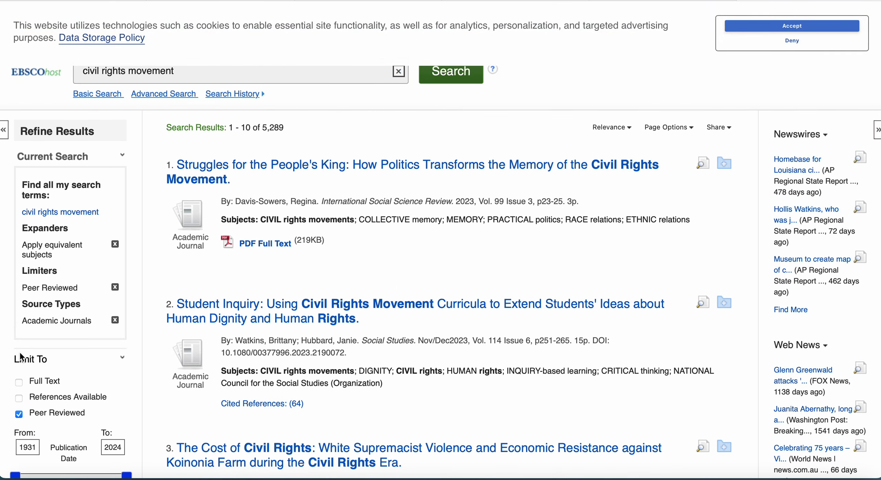
Accept the cookie notice and open the detailed record of the first result, "Struggles for the People's King"
scroll(88, 340, down, 2)
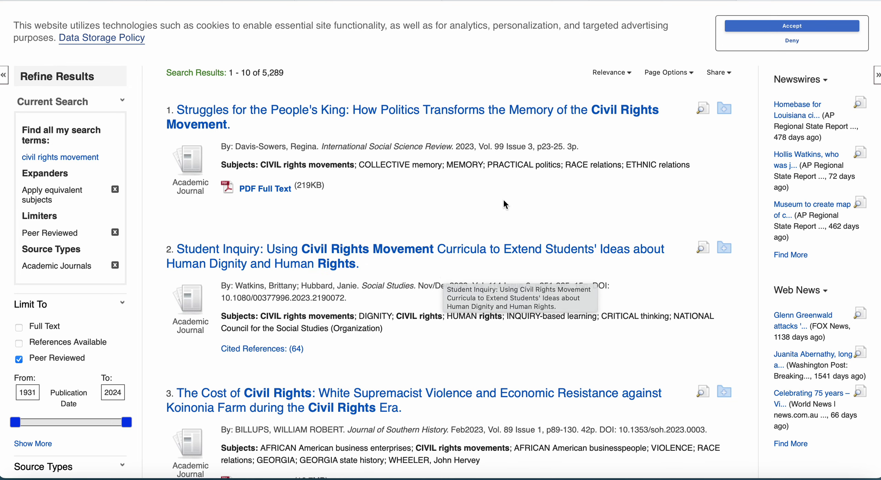
scroll(503, 205, down, 3)
scroll(501, 202, up, 5)
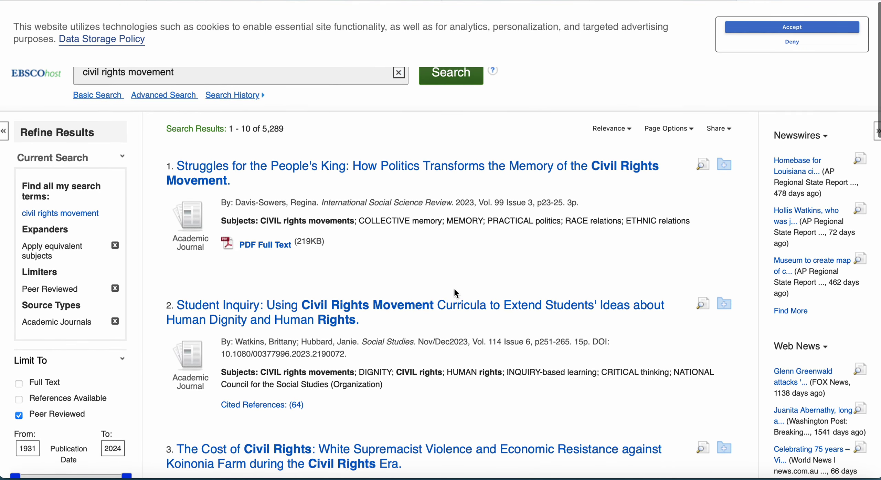
scroll(435, 280, down, 2)
scroll(455, 242, up, 2)
click(786, 27)
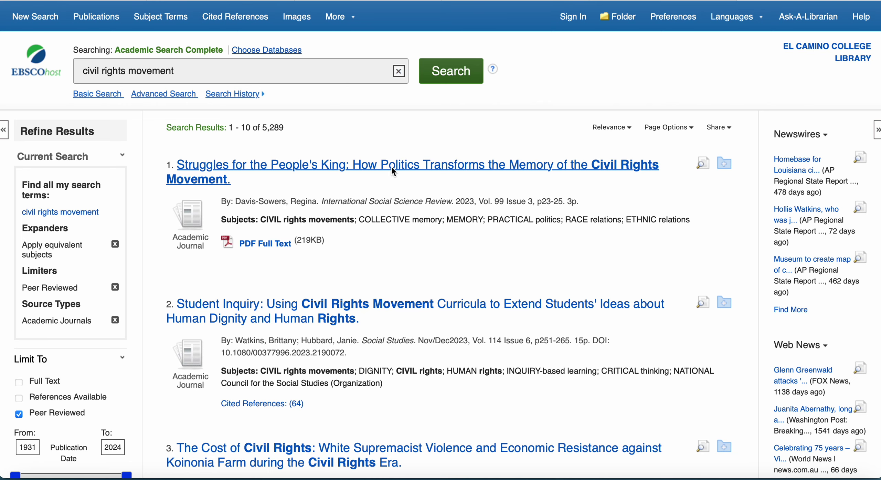
click(391, 168)
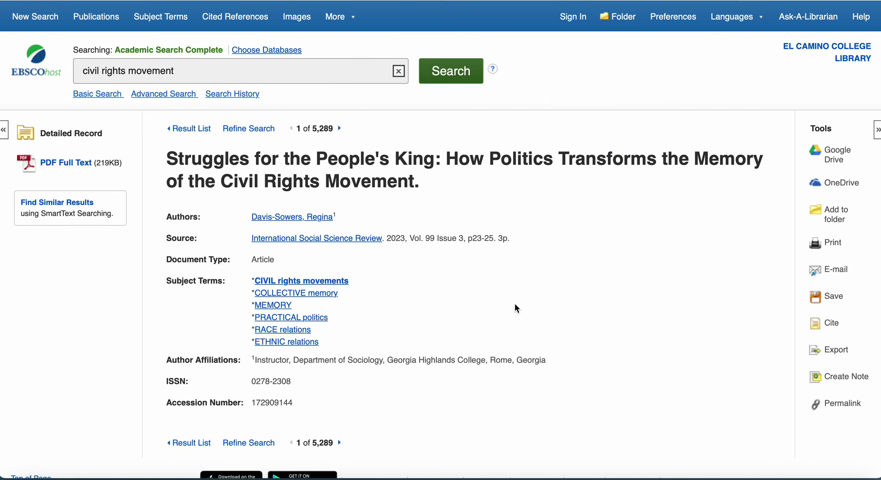
Check the page range in the Source field of the first article's detailed record
scroll(514, 302, down, 2)
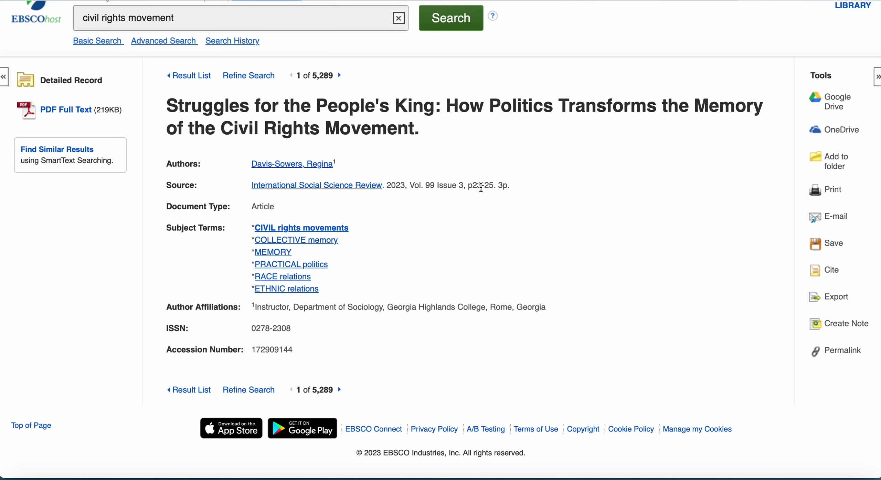
drag(494, 187, 469, 186)
click(464, 235)
Return to the result list and open the second result, "Student Inquiry: Using Civil Rights Movement Curricula"
key(alt+Left)
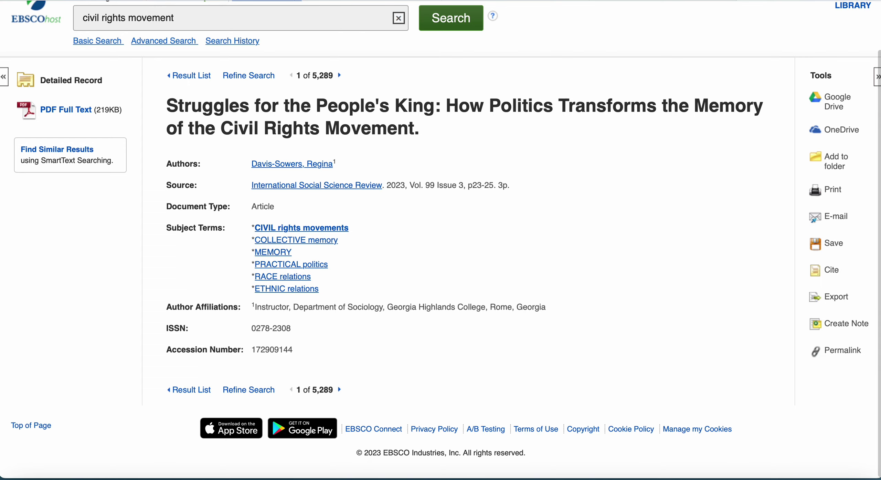
scroll(180, 297, down, 2)
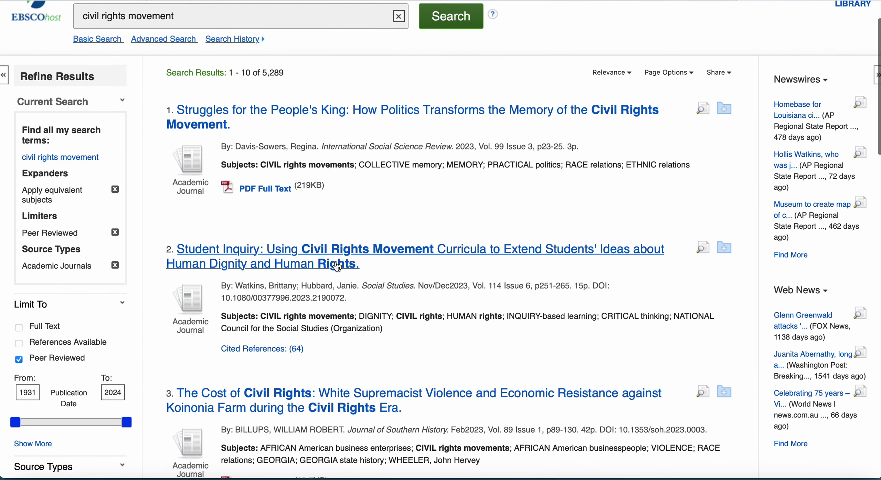
click(337, 266)
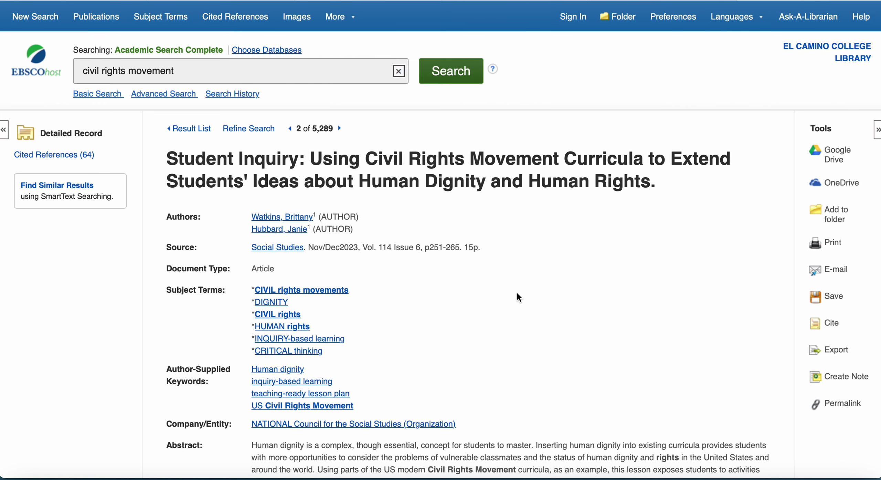
Examine the "Student Inquiry" record's page range, subject terms, abstract and full text word count
drag(424, 247, 457, 248)
click(488, 291)
scroll(488, 291, down, 5)
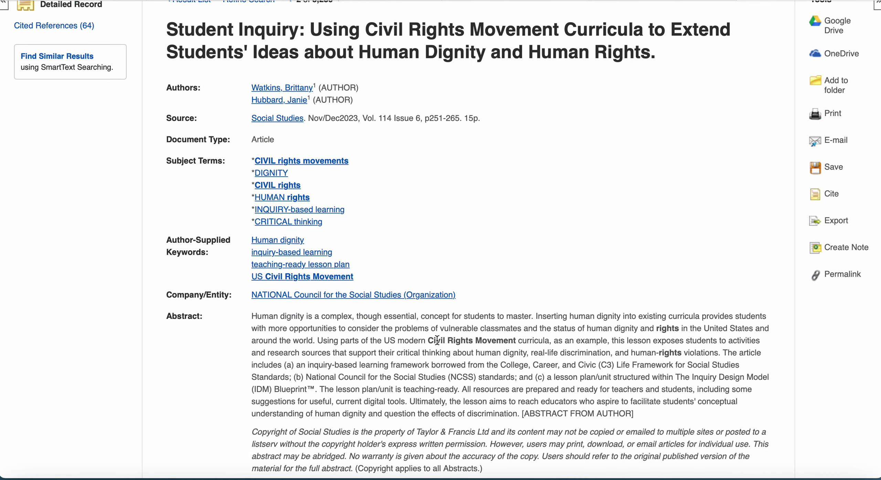
scroll(427, 351, down, 1)
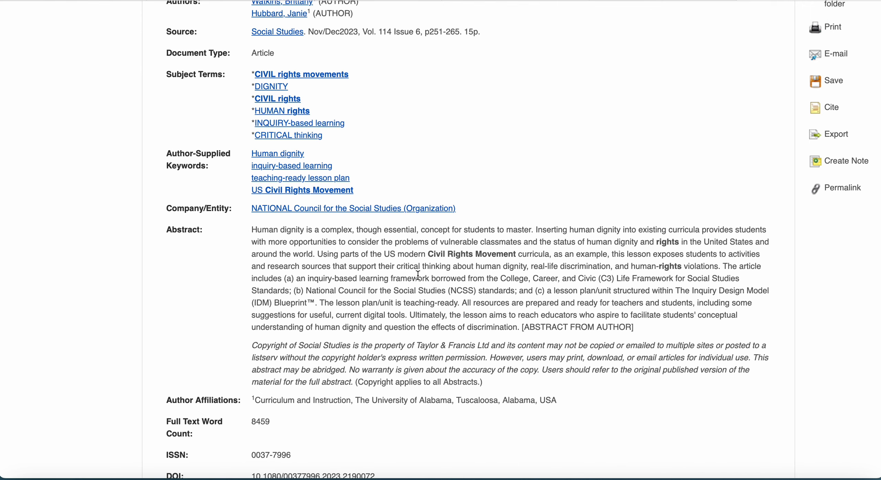
scroll(418, 276, down, 4)
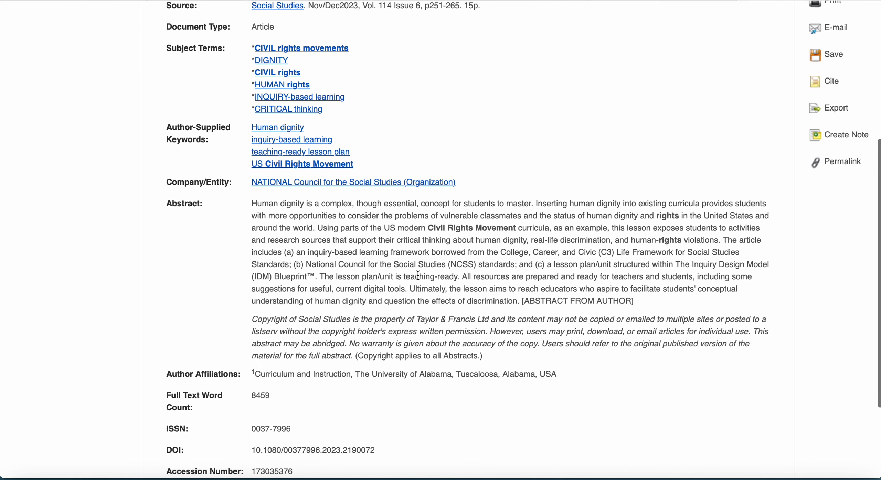
scroll(418, 275, up, 10)
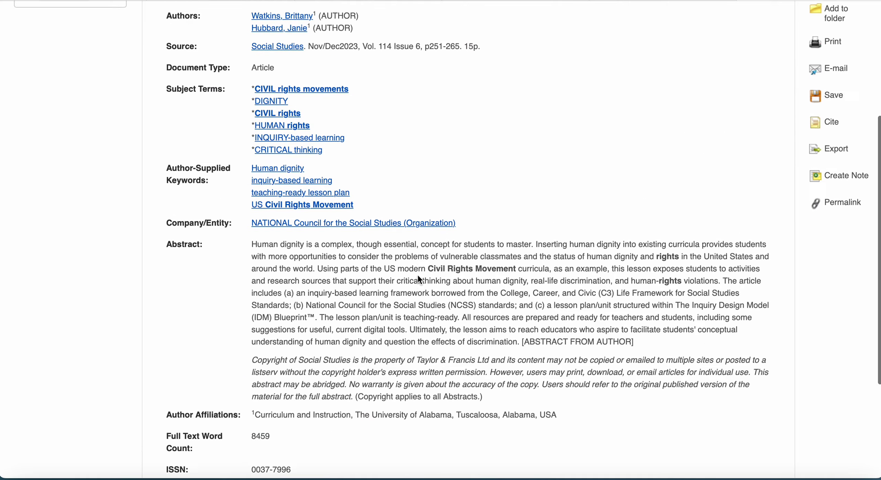
scroll(418, 276, up, 3)
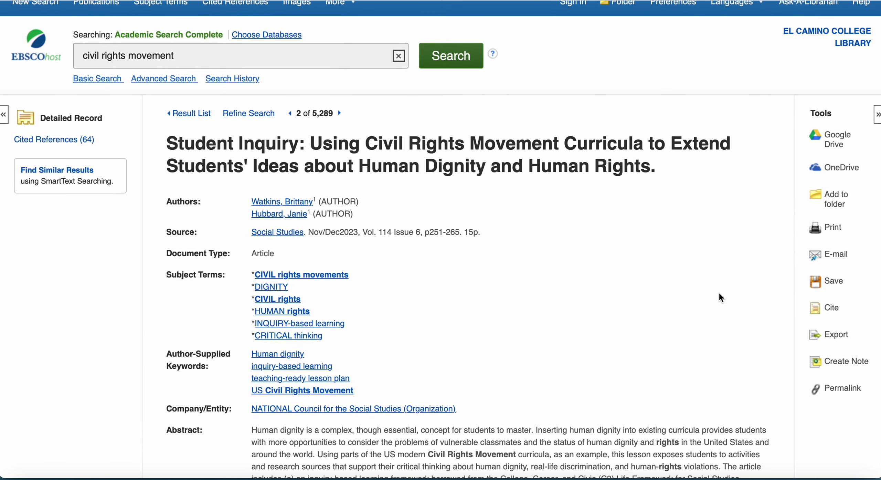
Open the article's citation formats and highlight the MLA 9th Edition works-cited entry for review
click(832, 310)
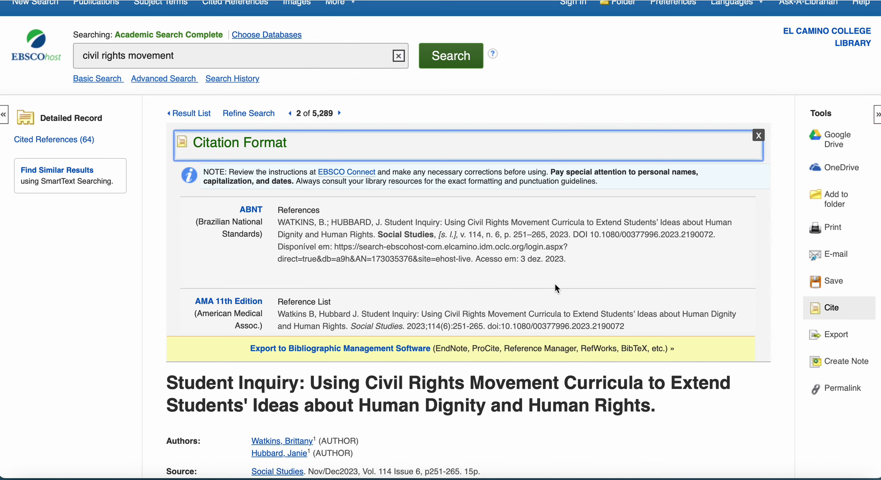
scroll(555, 283, down, 2)
scroll(555, 284, down, 8)
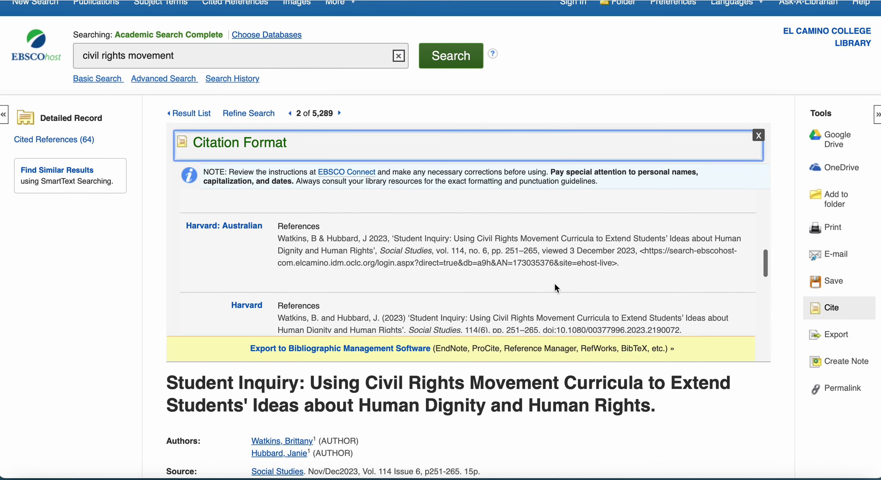
scroll(555, 282, down, 3)
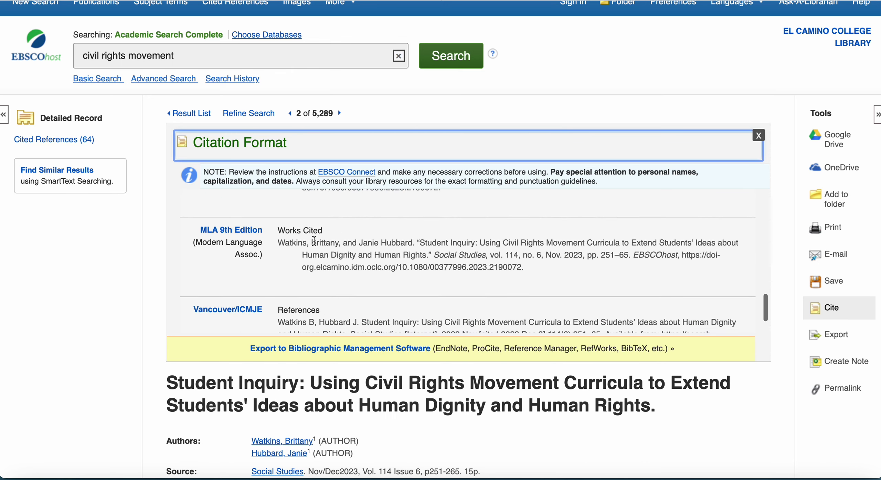
click(286, 243)
drag(286, 243, 547, 267)
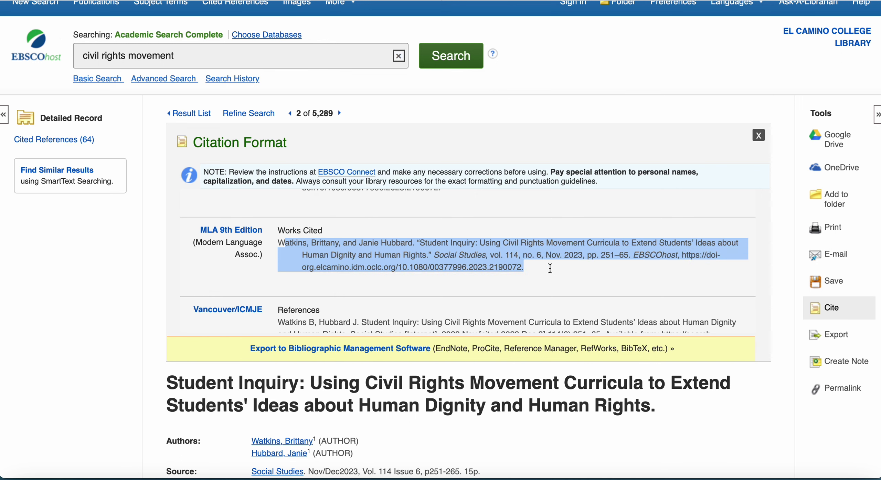
click(550, 268)
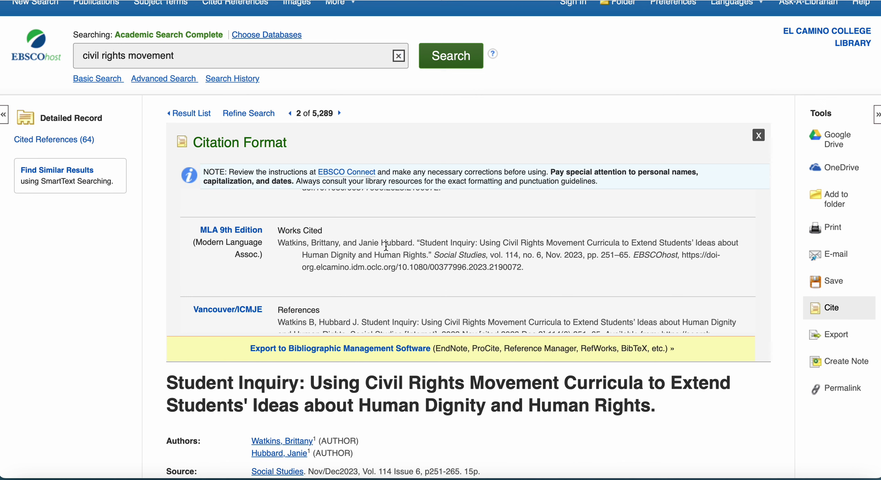
Compare the MLA 9th Edition citation with the neighbouring styles and close the citation formats
scroll(387, 245, down, 2)
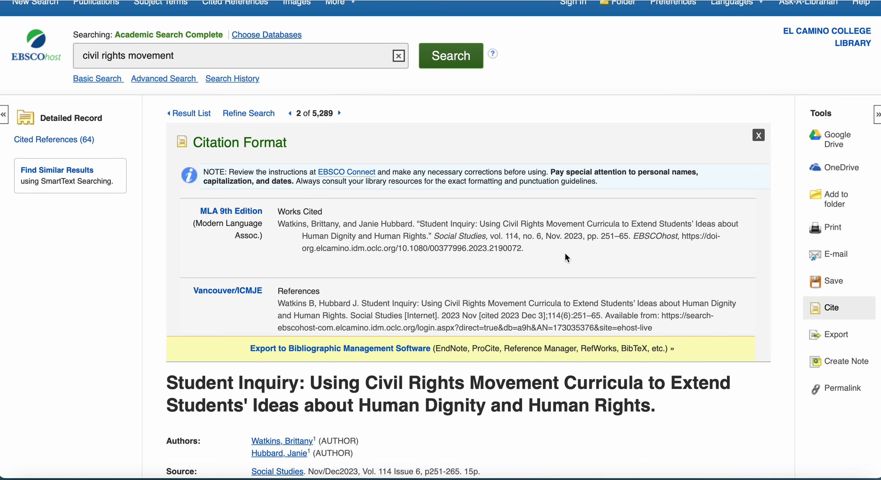
scroll(566, 253, up, 3)
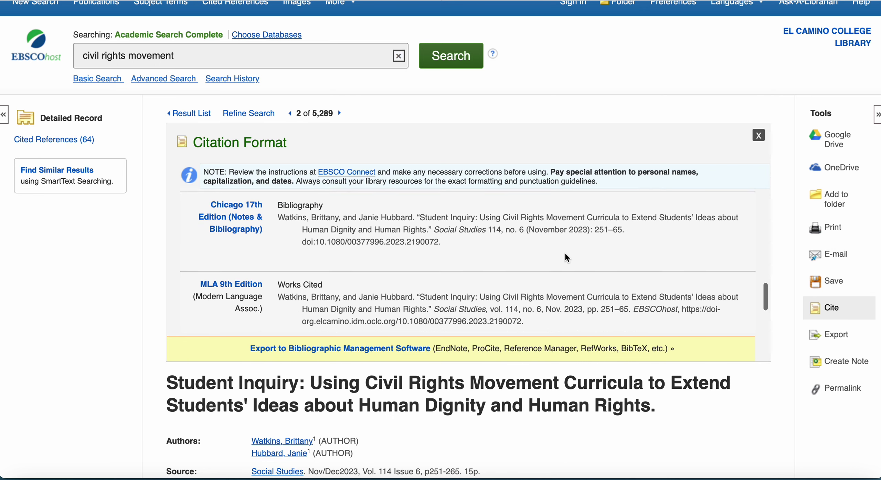
click(759, 136)
scroll(475, 122, up, 1)
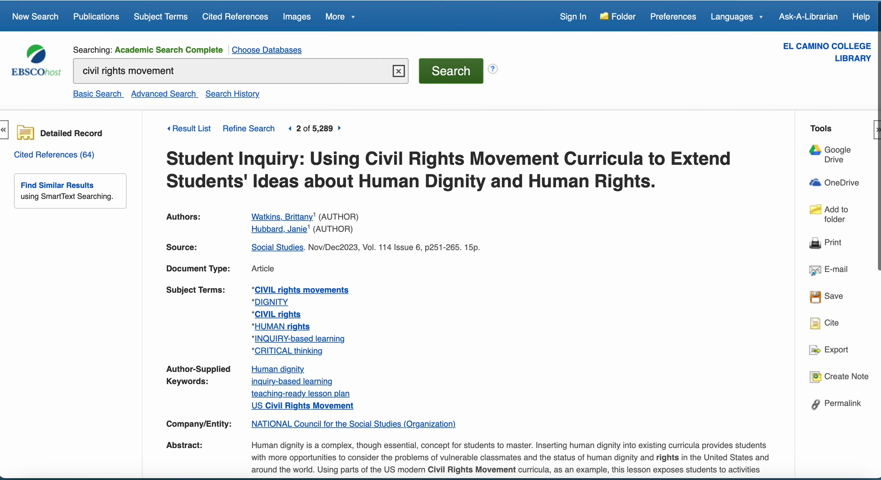
Go back to the library's English & Literature database list and open Literature Criticism (Gale)
key(super+bracketleft)
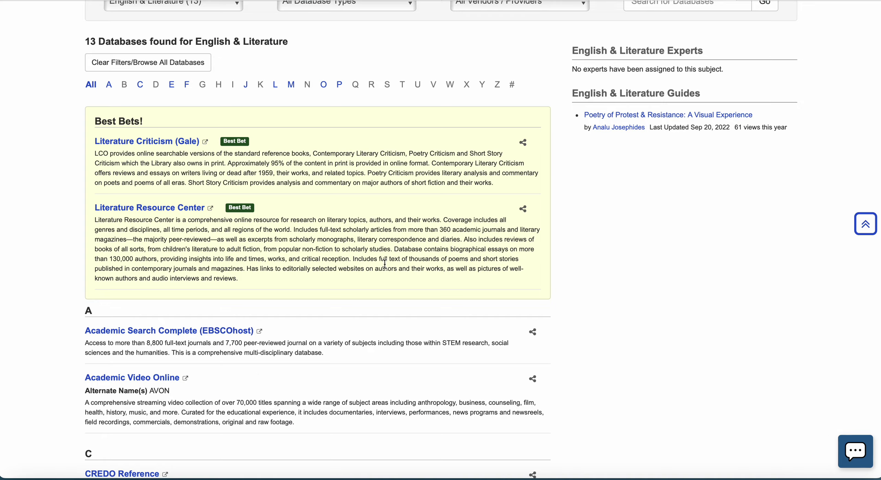
scroll(253, 375, down, 10)
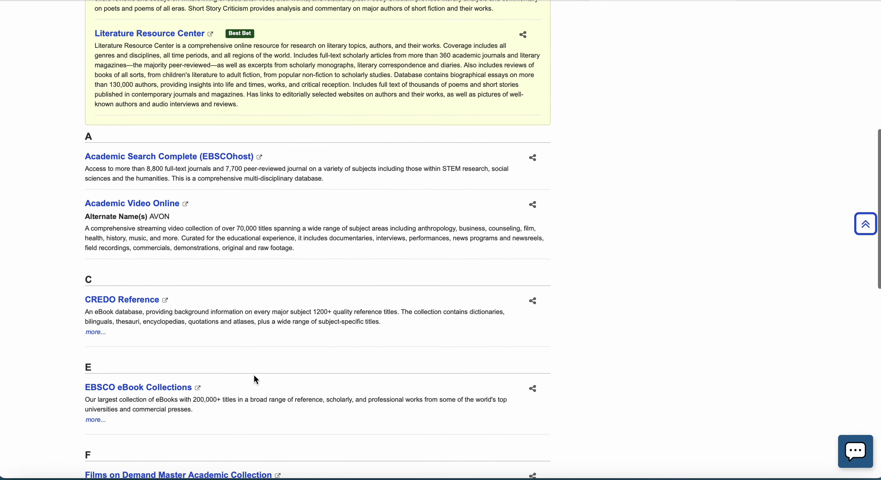
scroll(254, 376, down, 7)
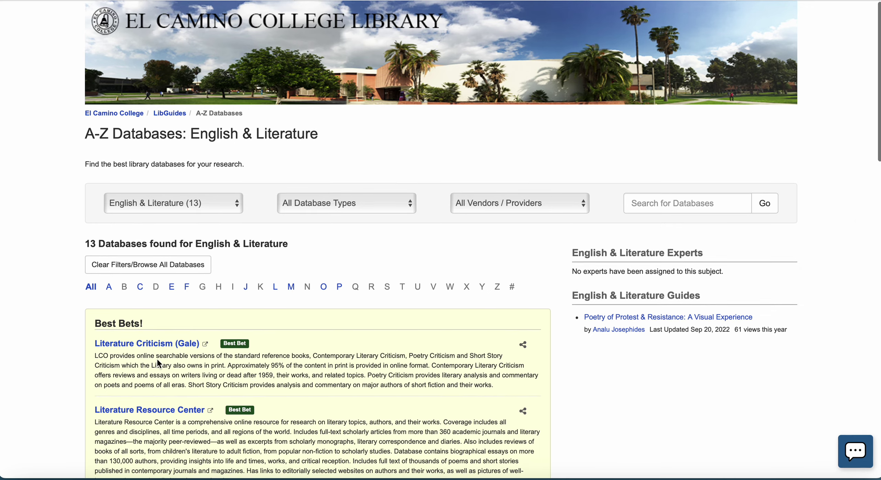
click(156, 344)
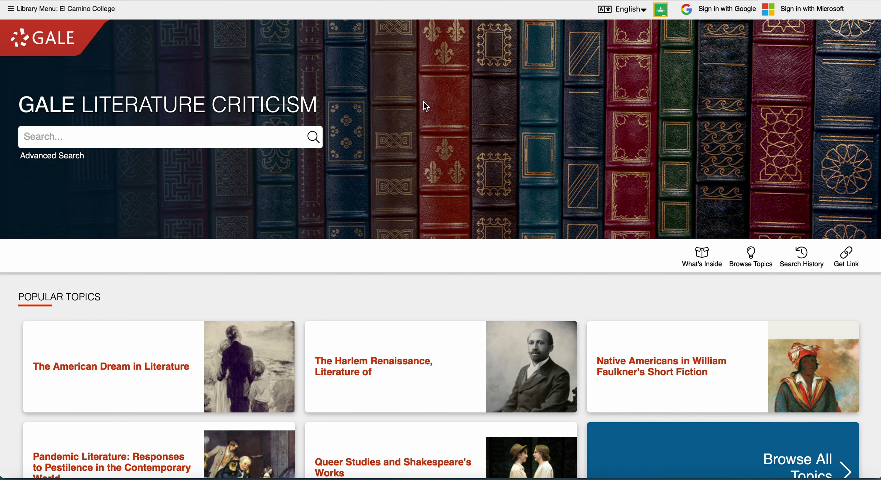
Search Gale Literature Criticism for the suggested term "women's rights movement"
scroll(424, 102, down, 1)
click(135, 118)
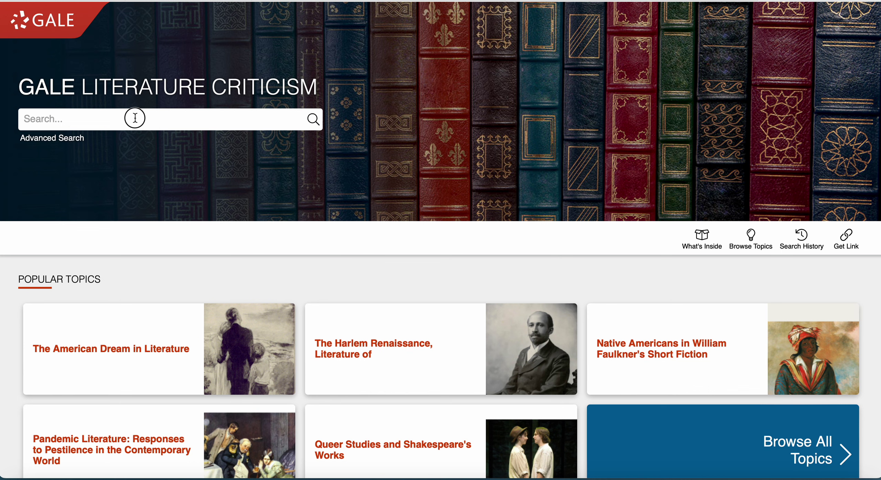
text(women)
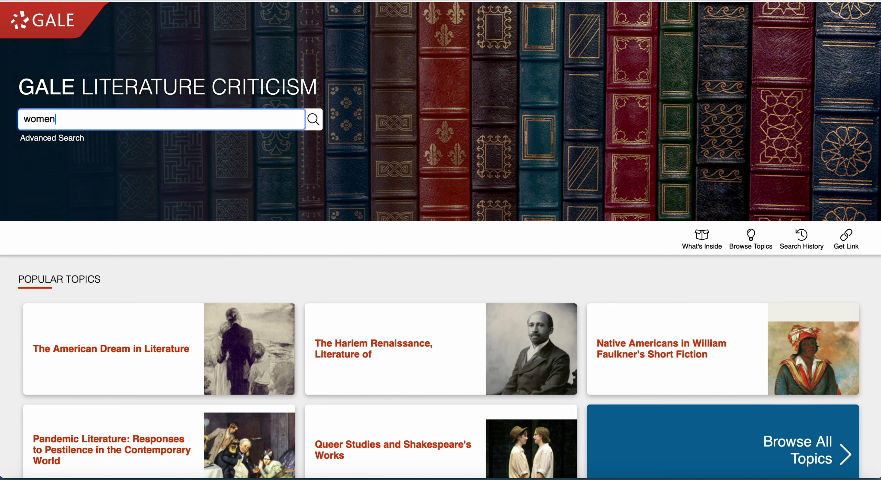
text('s rights)
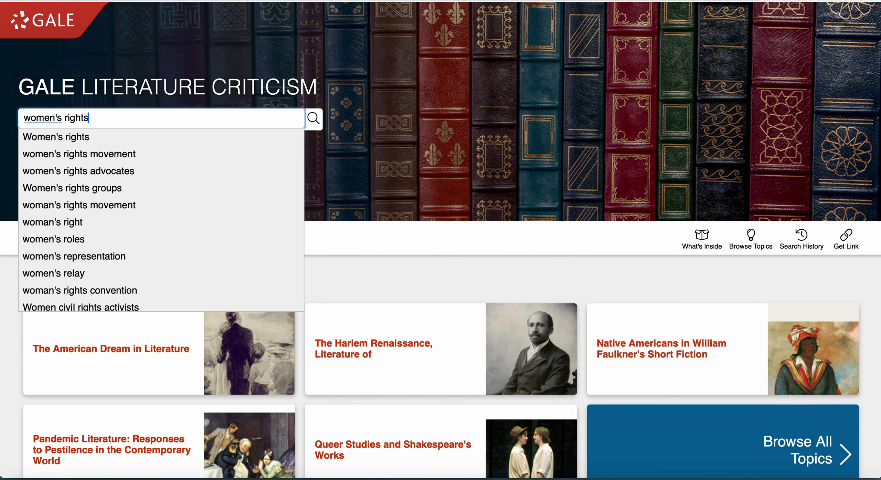
click(107, 152)
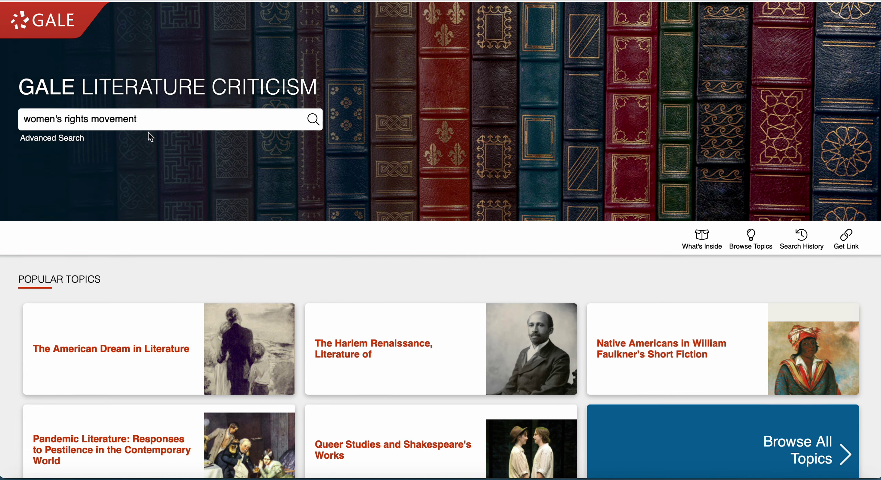
scroll(298, 189, down, 1)
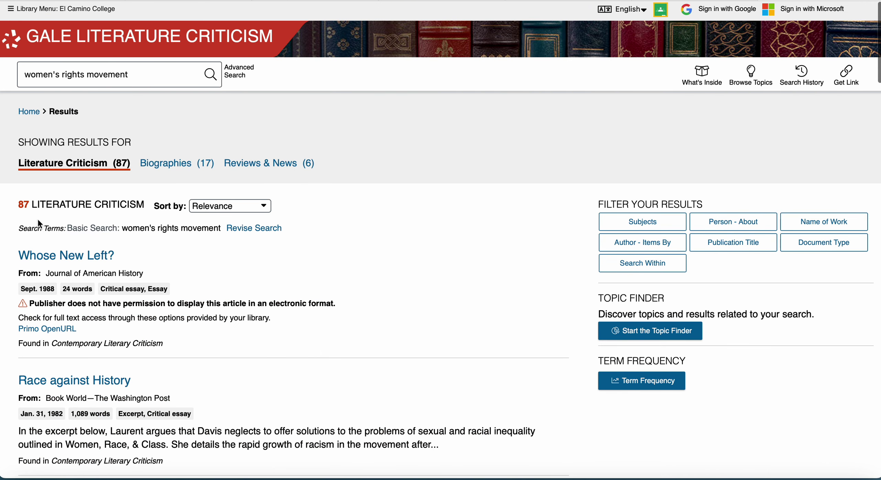
Examine the Literature Criticism results, their sources and document types, and the available result categories
scroll(379, 332, down, 2)
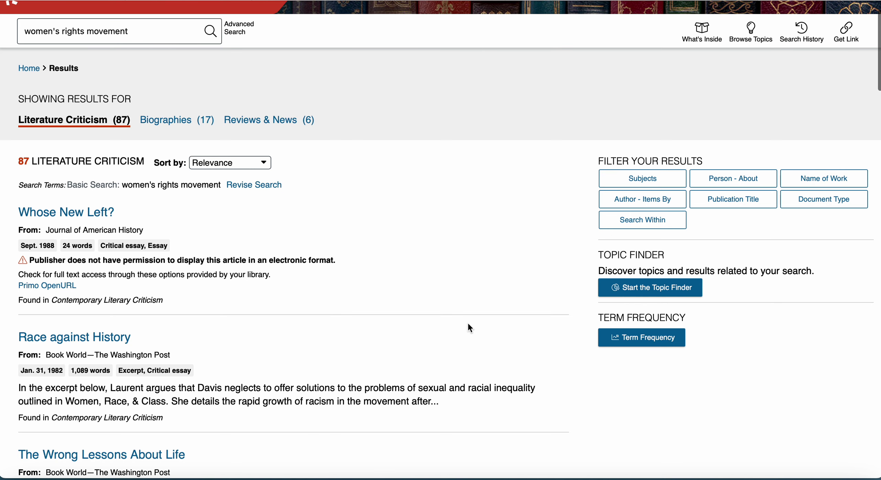
scroll(468, 324, down, 4)
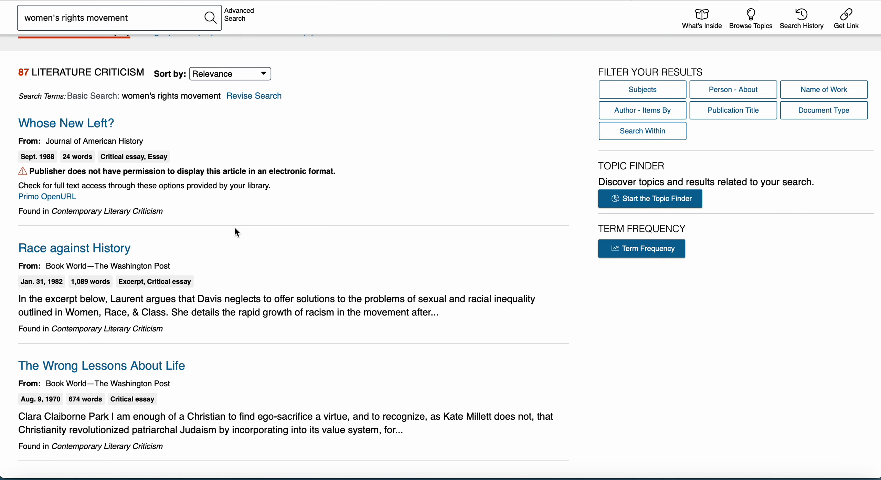
scroll(235, 228, down, 7)
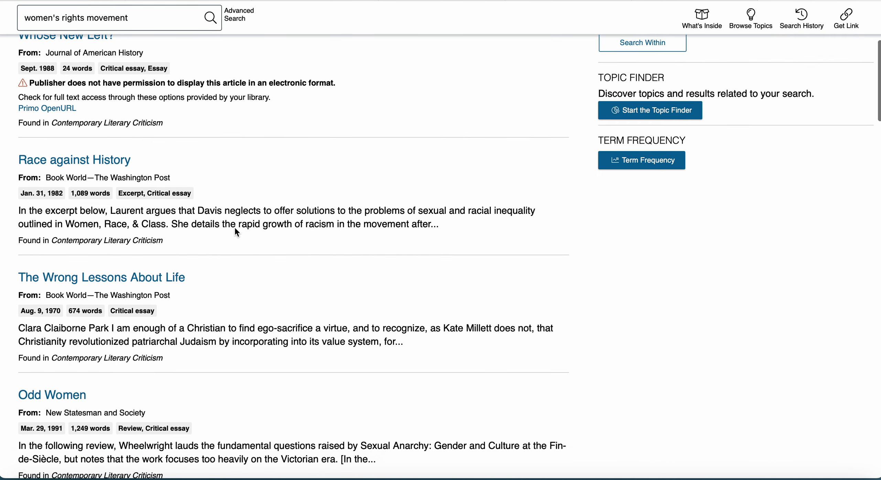
scroll(236, 231, down, 3)
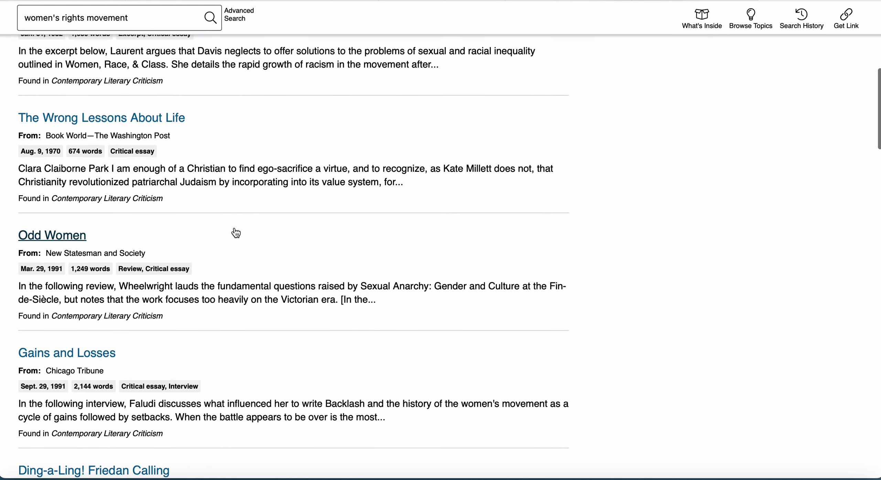
scroll(236, 232, down, 4)
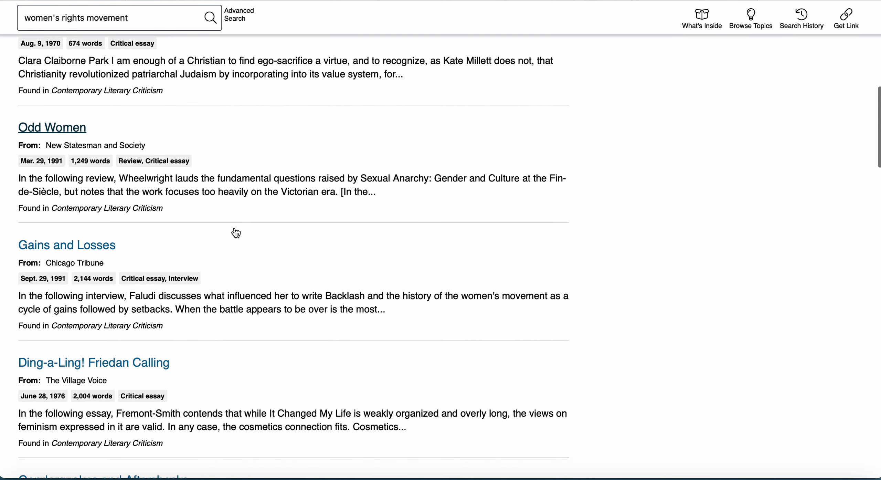
scroll(234, 232, up, 11)
scroll(235, 229, up, 6)
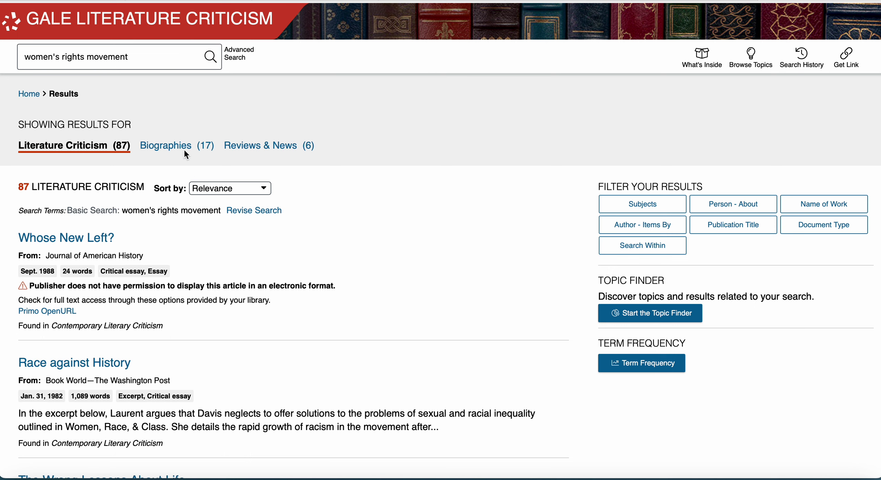
Leave the results for the Gale Literature Criticism home page and switch back to the library's English & Literature database list
click(200, 12)
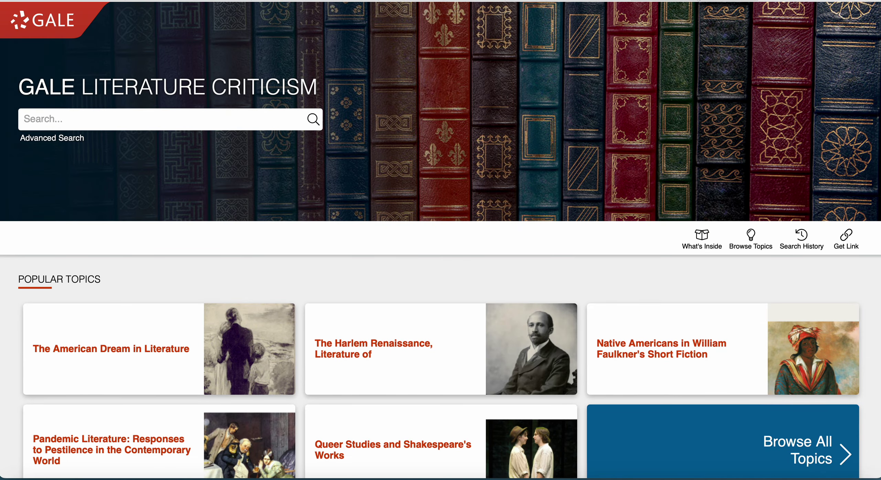
key(ctrl+Tab)
key(ctrl+Tab)
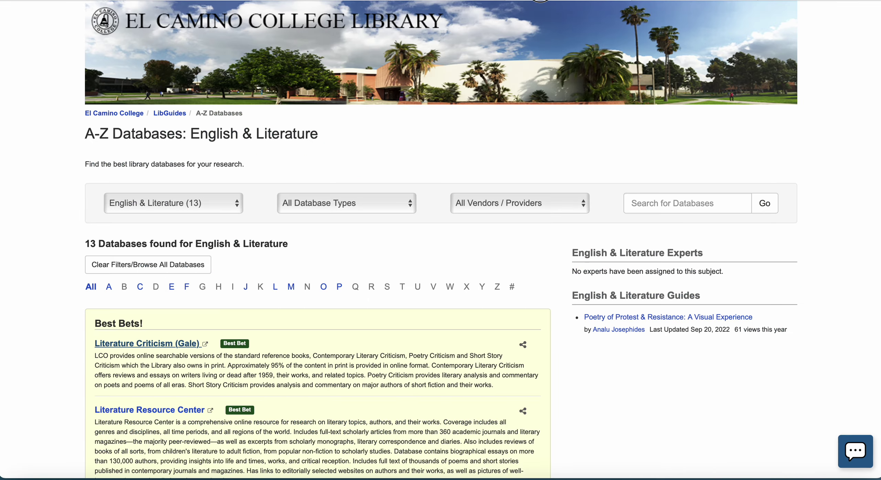
scroll(259, 245, down, 4)
scroll(260, 245, down, 3)
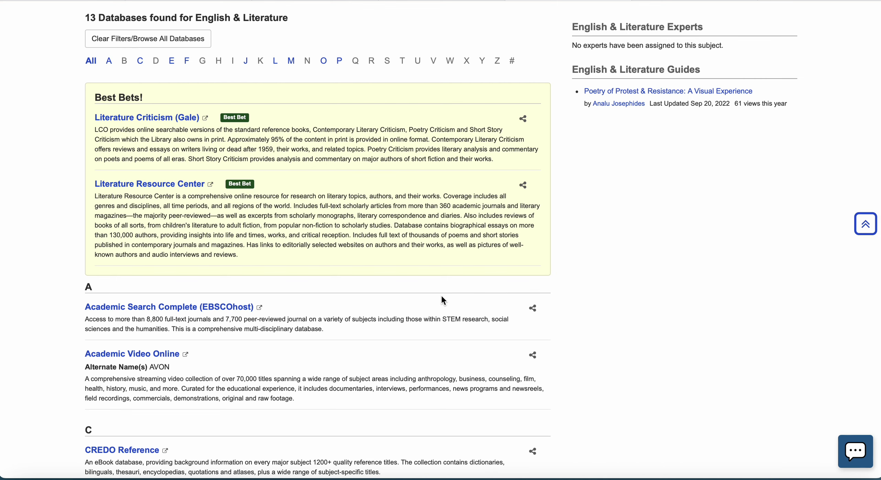
Open EBSCO eBook Collections from the English & Literature database list
scroll(443, 301, down, 3)
scroll(443, 294, down, 5)
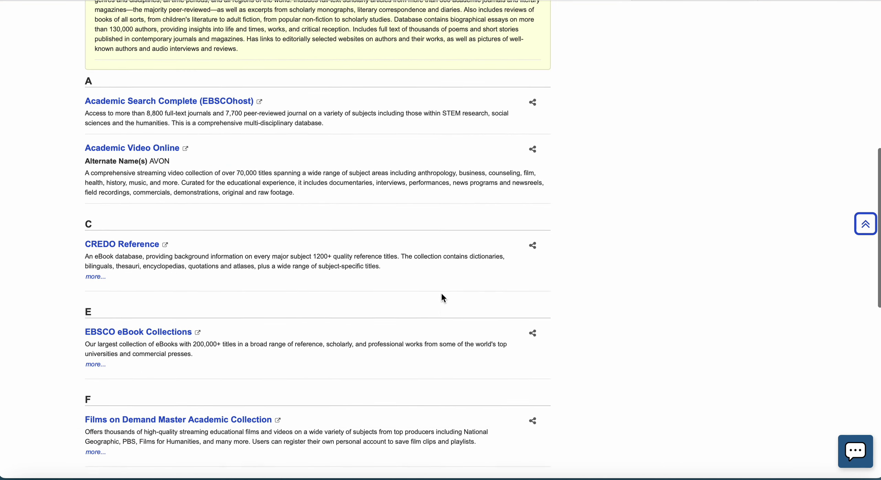
click(140, 266)
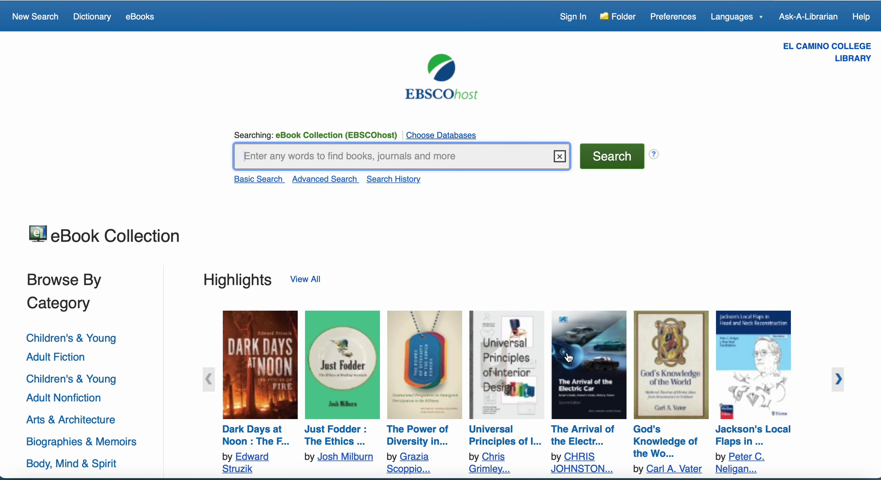
Search the eBook Collection for the suggested term "civil rights movement"
scroll(569, 358, down, 2)
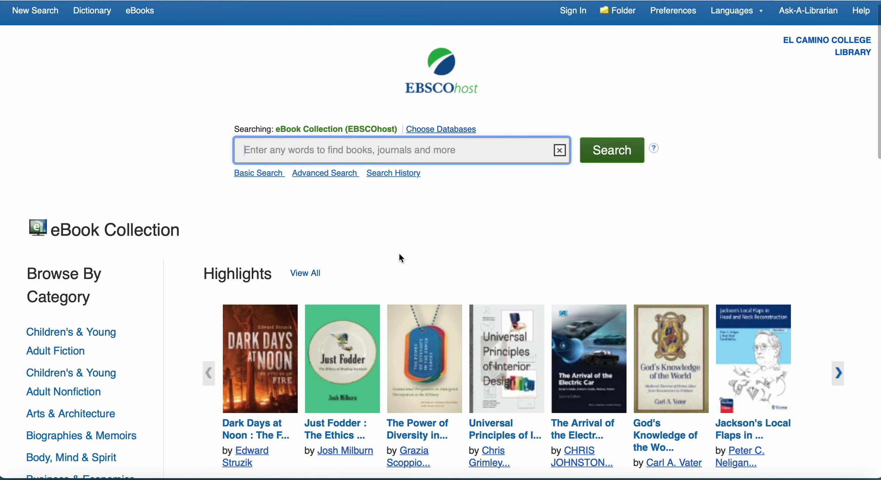
text(civil)
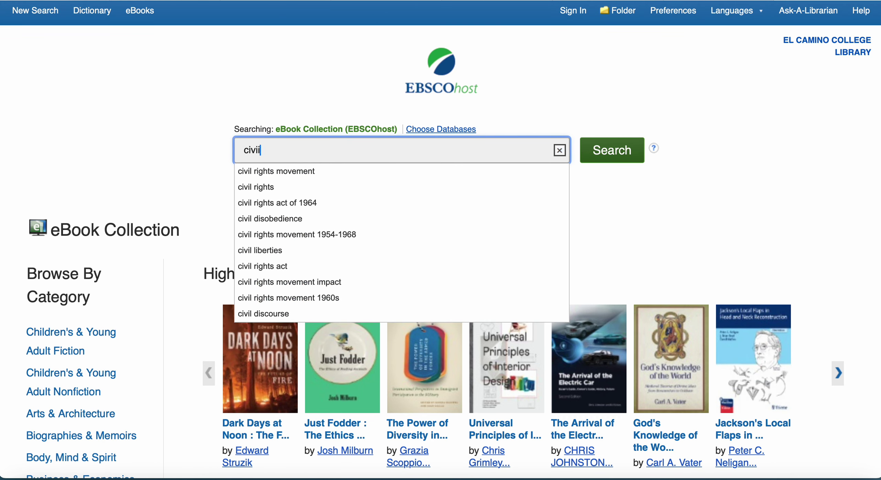
text( rights)
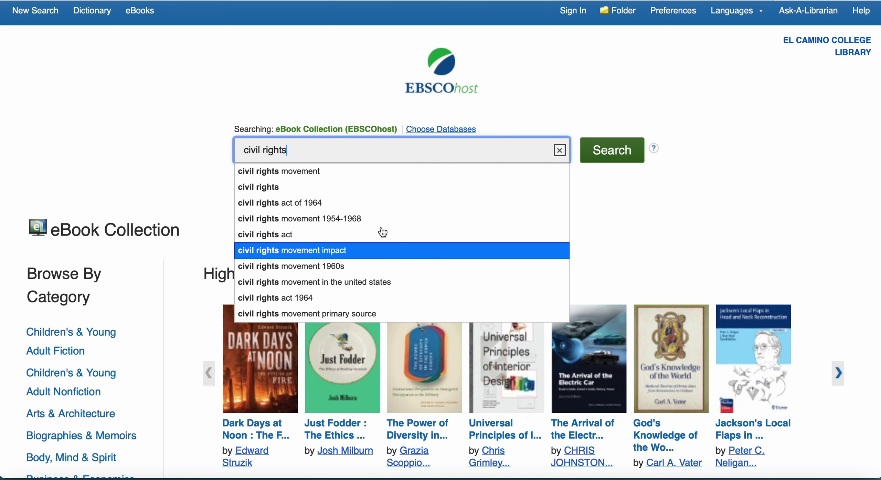
click(338, 171)
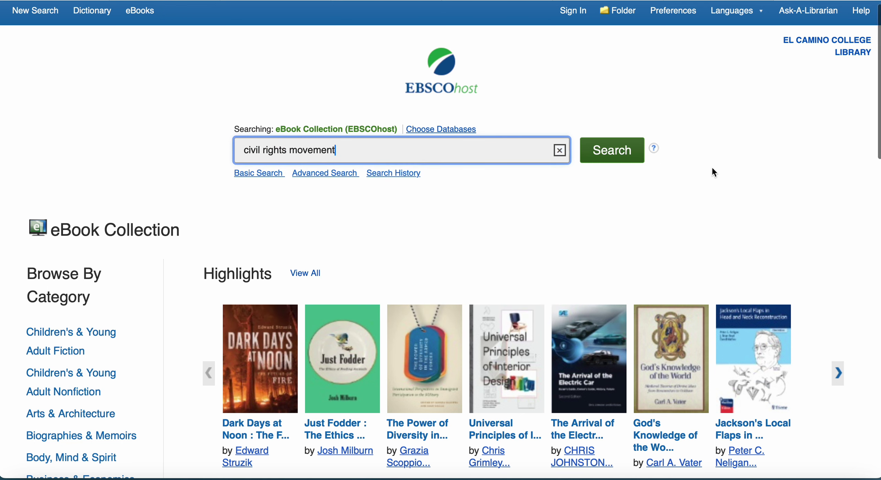
click(615, 144)
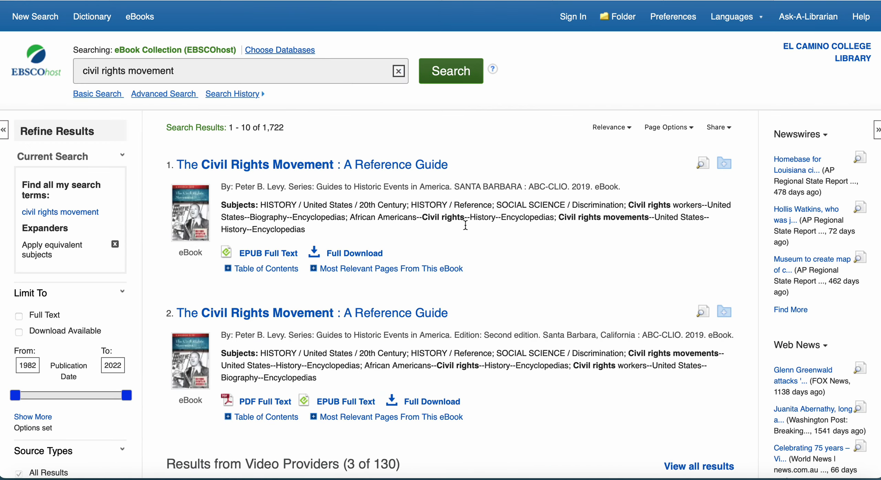
Open the PDF full text of the eBook "Civil Rights Movement : People and Perspectives" and look through its pages and table of contents
scroll(463, 316, down, 5)
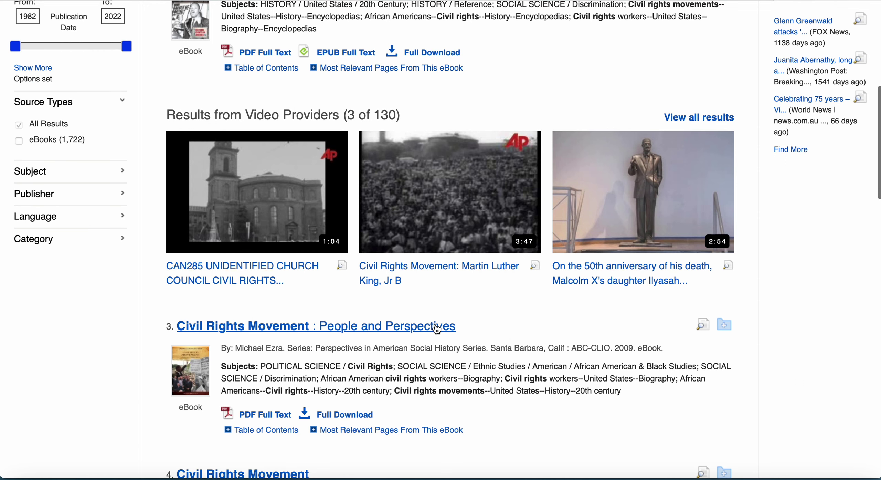
click(263, 415)
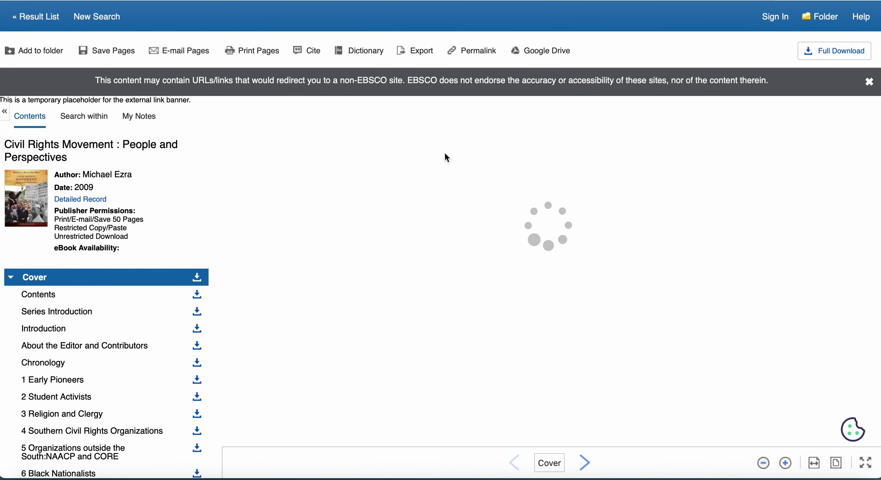
scroll(351, 356, down, 15)
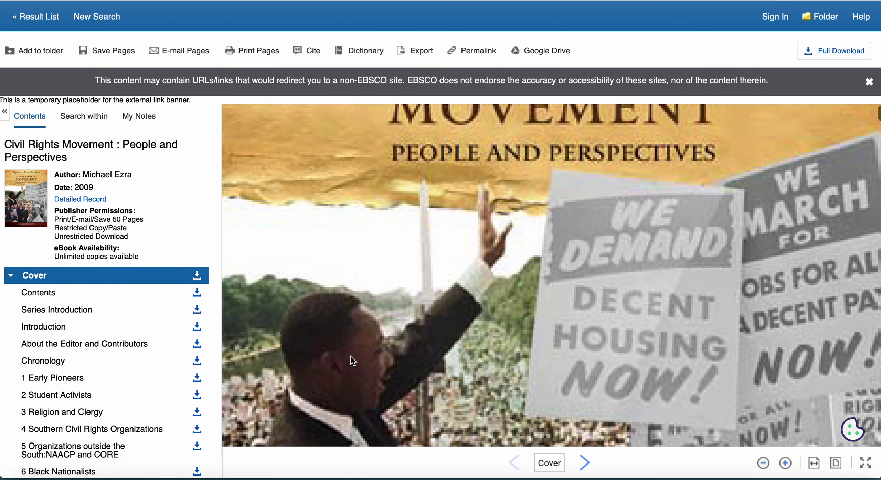
scroll(350, 357, down, 5)
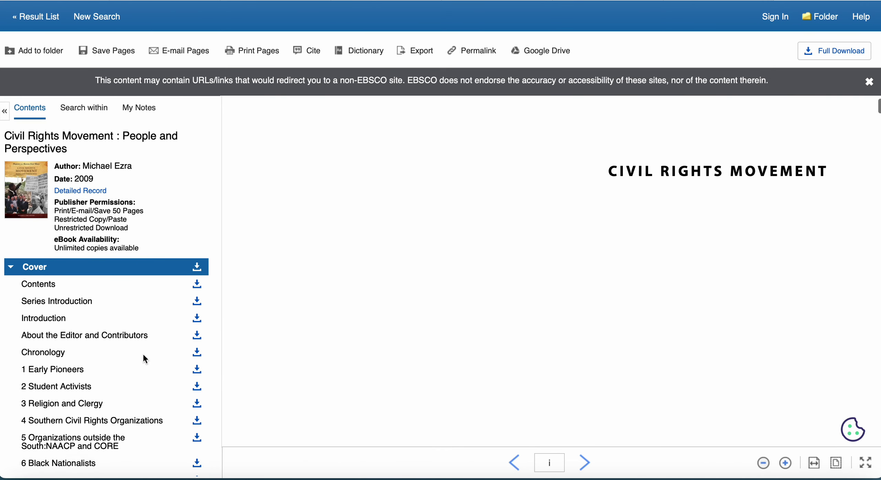
scroll(100, 354, down, 5)
scroll(99, 352, up, 5)
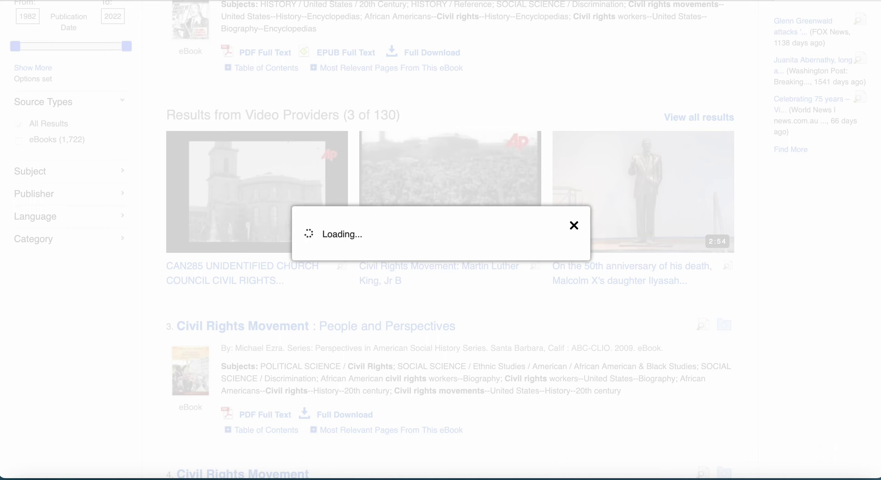
Return from the eBook to the search results, dismiss the loading message and review the earlier results
click(574, 226)
scroll(169, 283, up, 5)
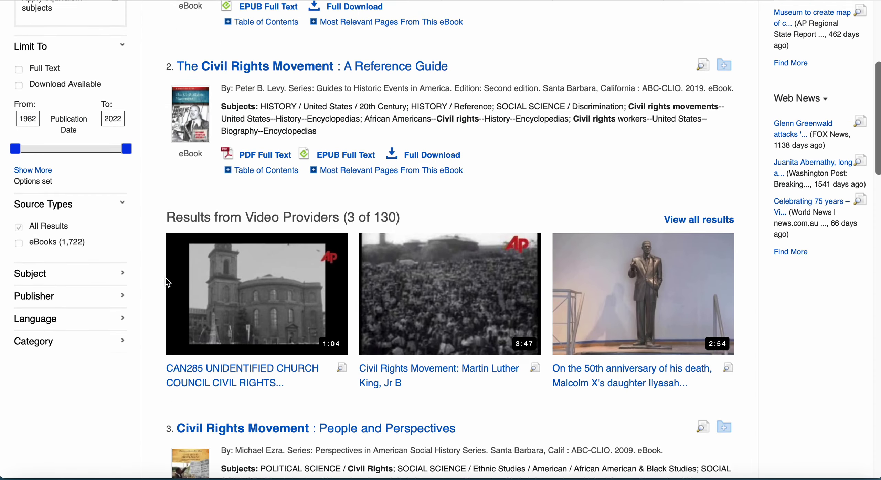